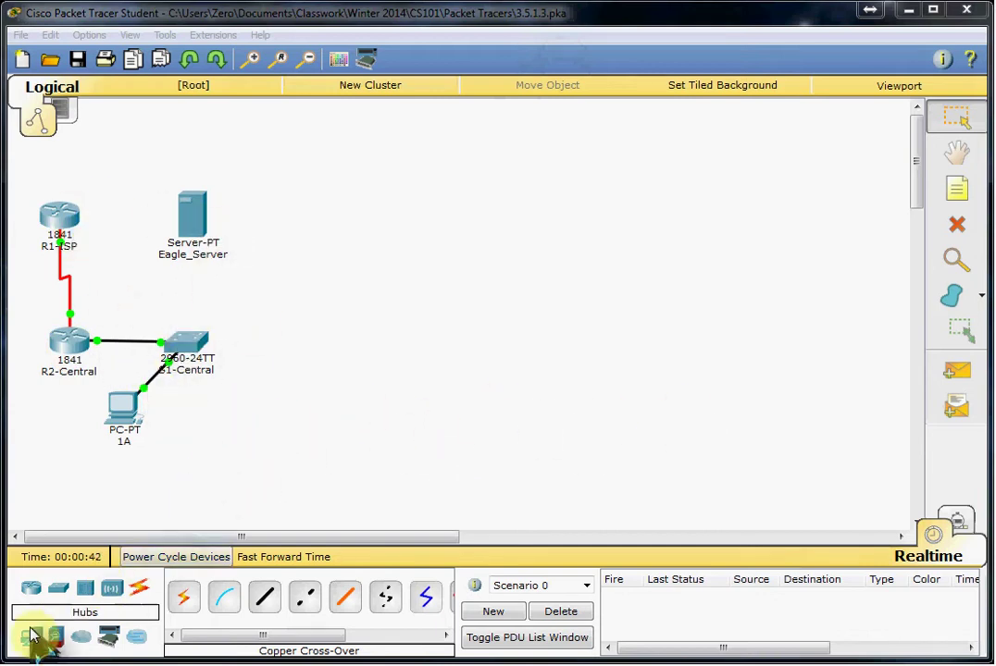
Place a generic PC (PC0) and cable its FastEthernet0 to S1-Central's FastEthernet0/2 with straight-through copper
click(31, 638)
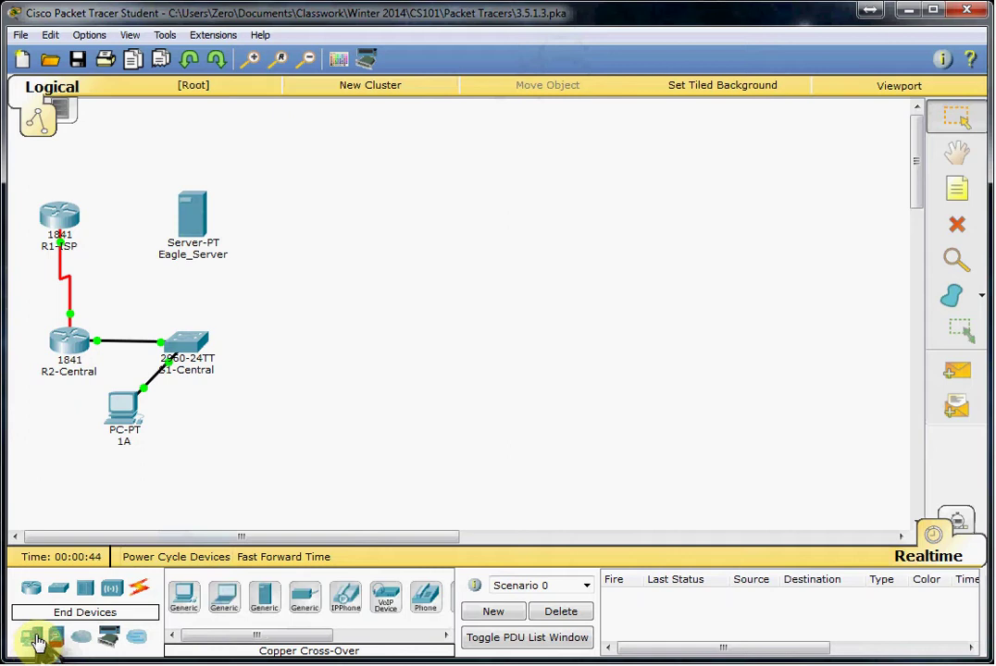
drag(188, 611, 301, 389)
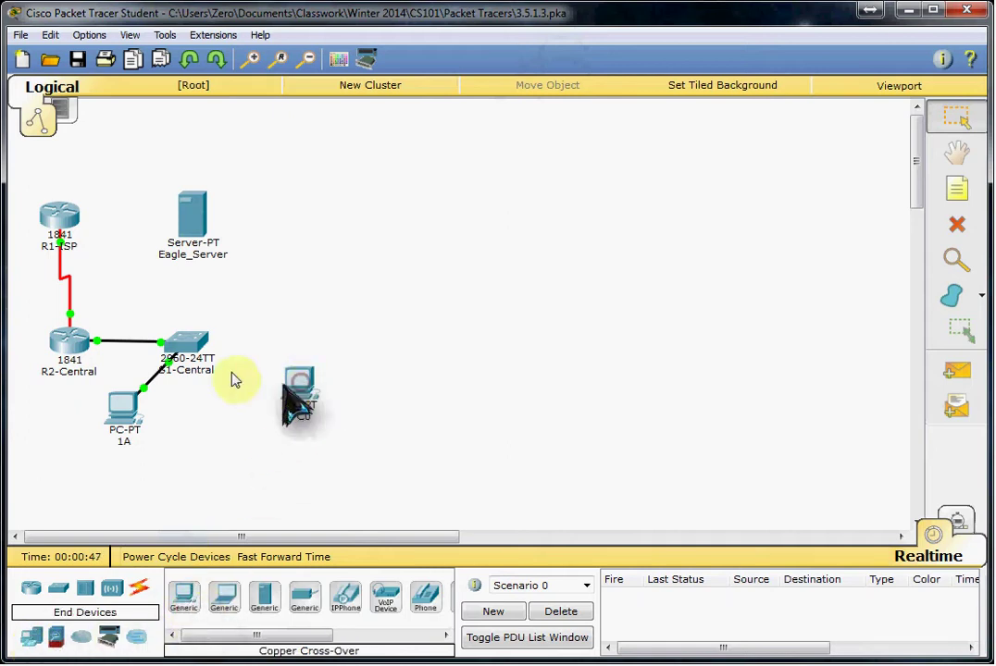
click(140, 588)
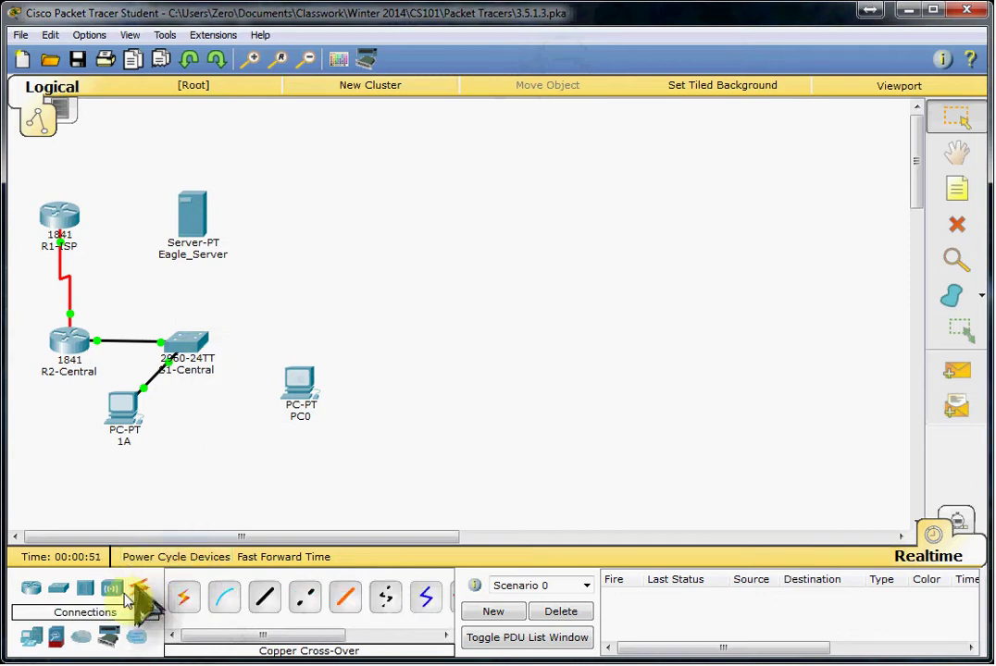
click(264, 600)
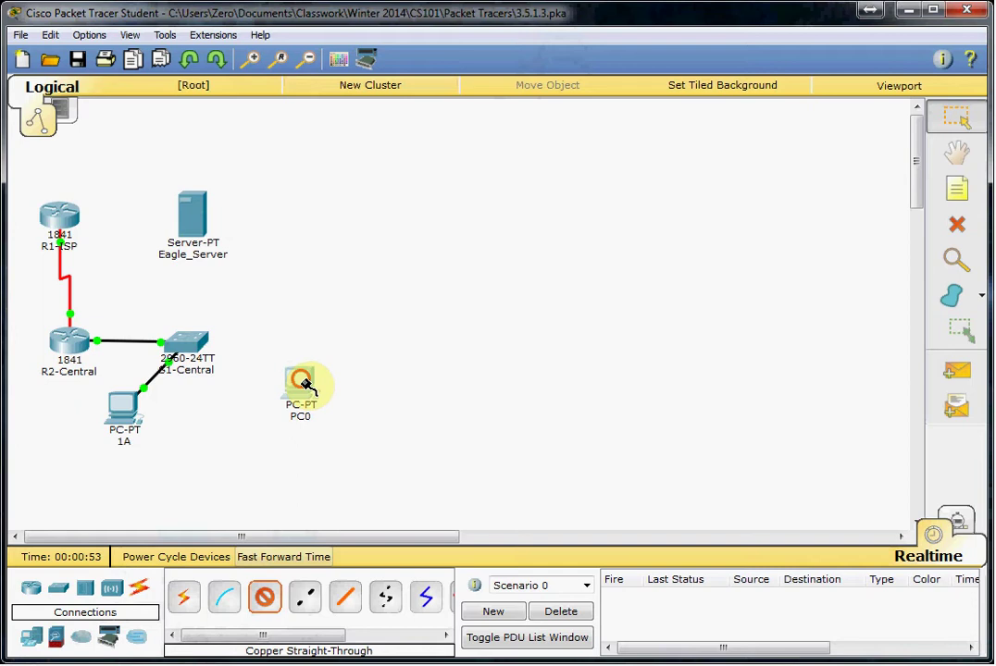
click(305, 383)
click(393, 410)
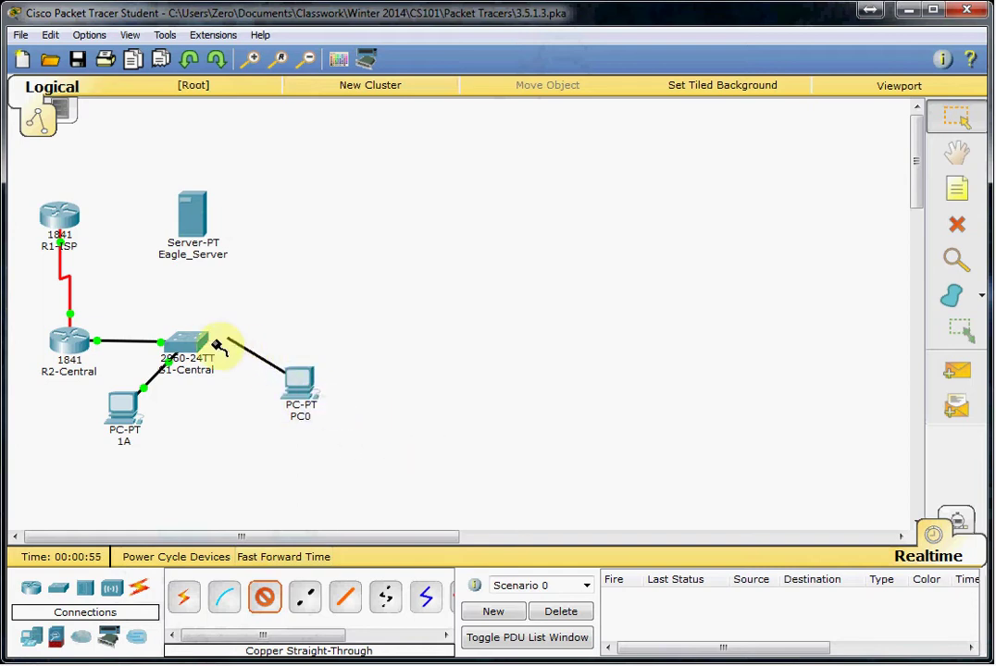
click(166, 342)
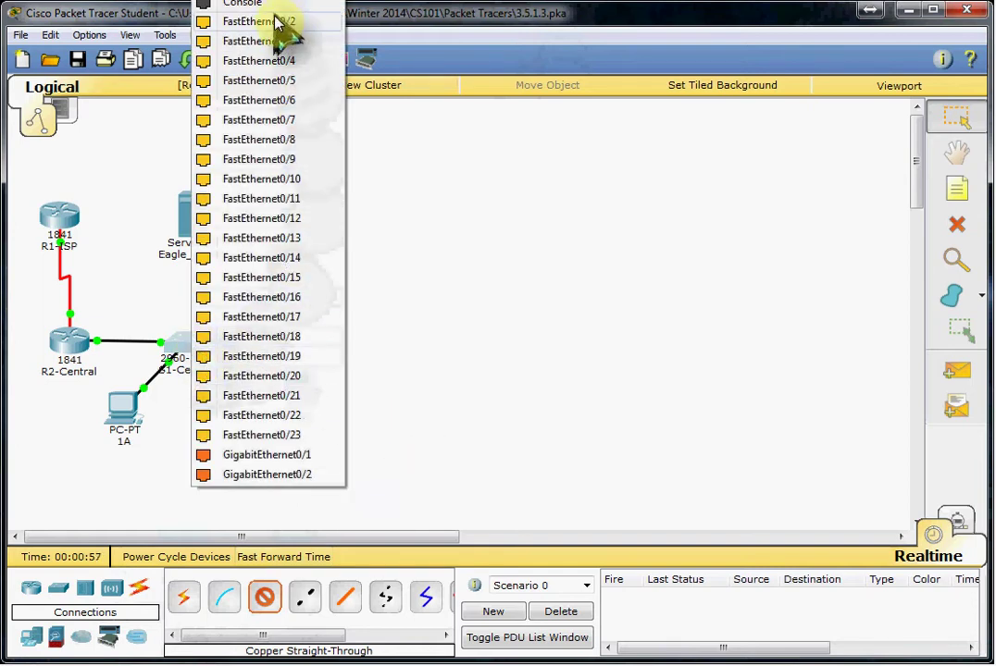
click(288, 24)
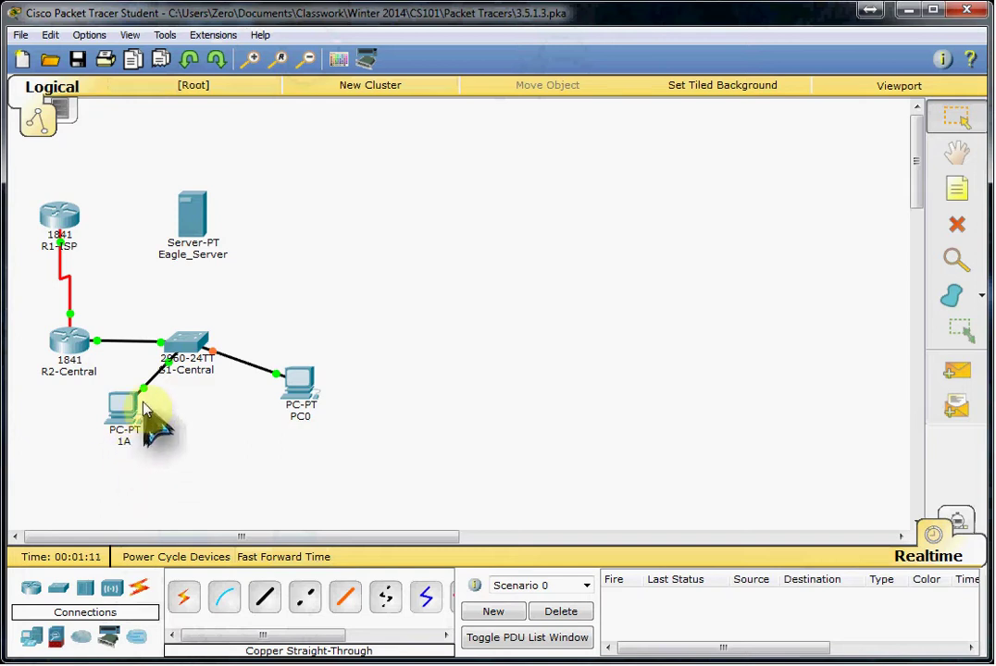
Open PC0's and 1A's device windows and arrange them side by side, narrowing PC0's window
click(306, 399)
drag(521, 115, 755, 92)
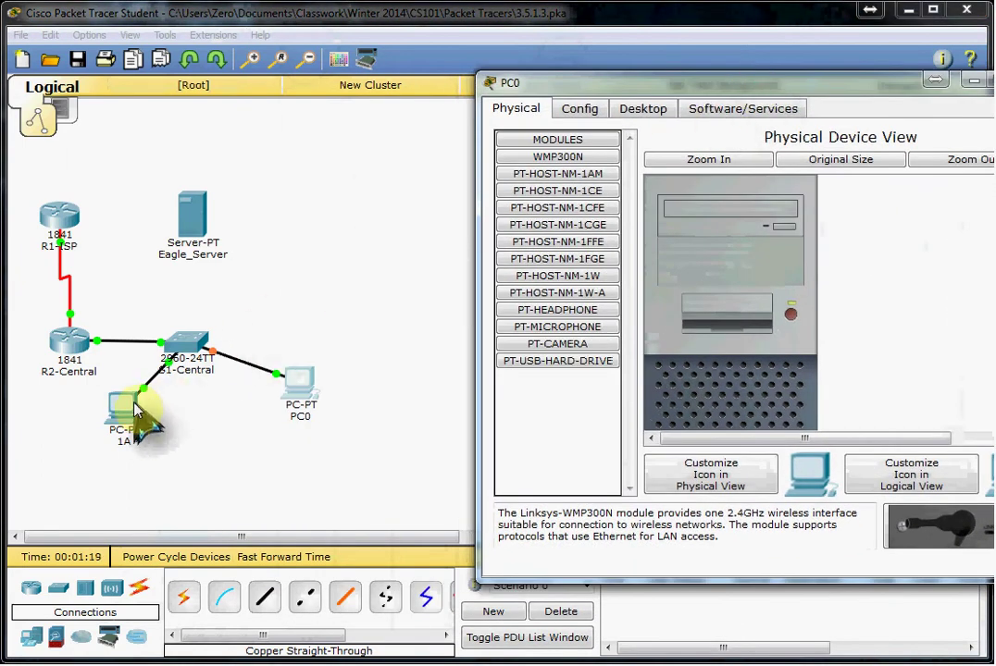
click(133, 409)
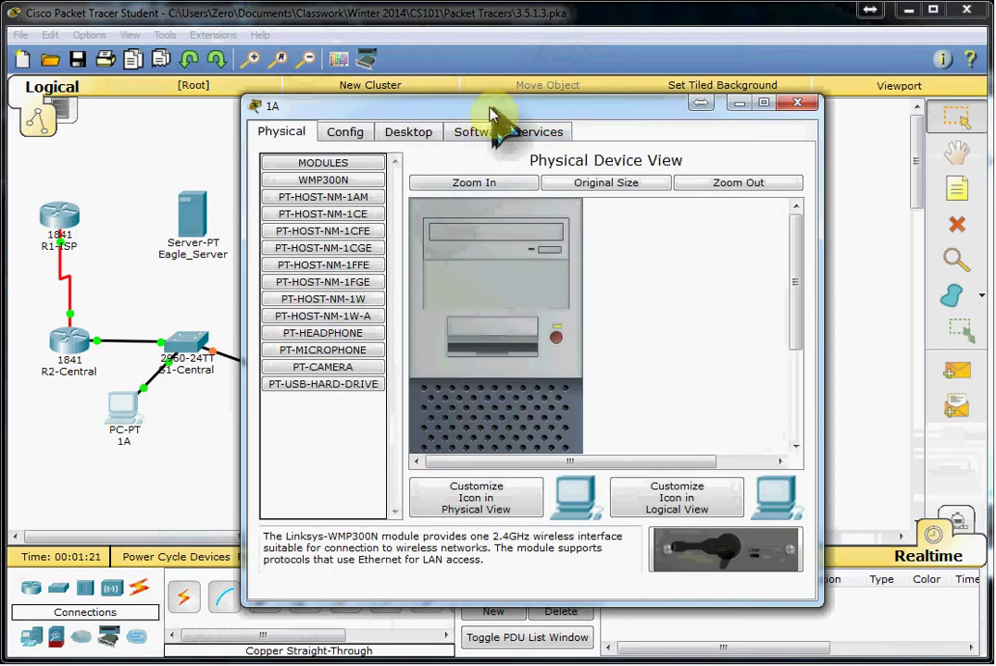
drag(489, 109, 245, 91)
click(818, 115)
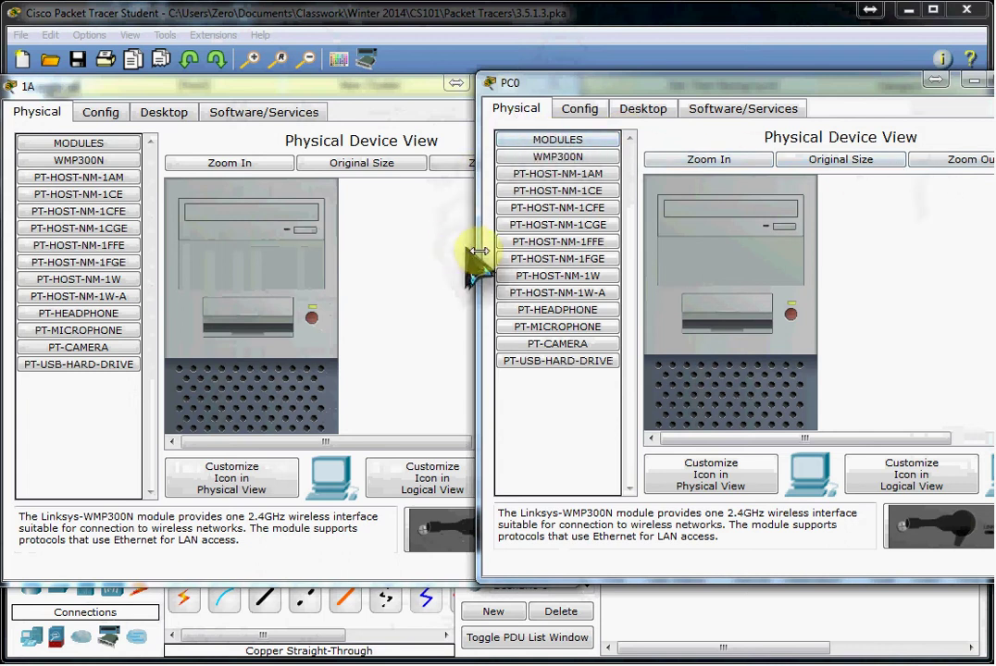
drag(479, 251, 538, 251)
click(534, 251)
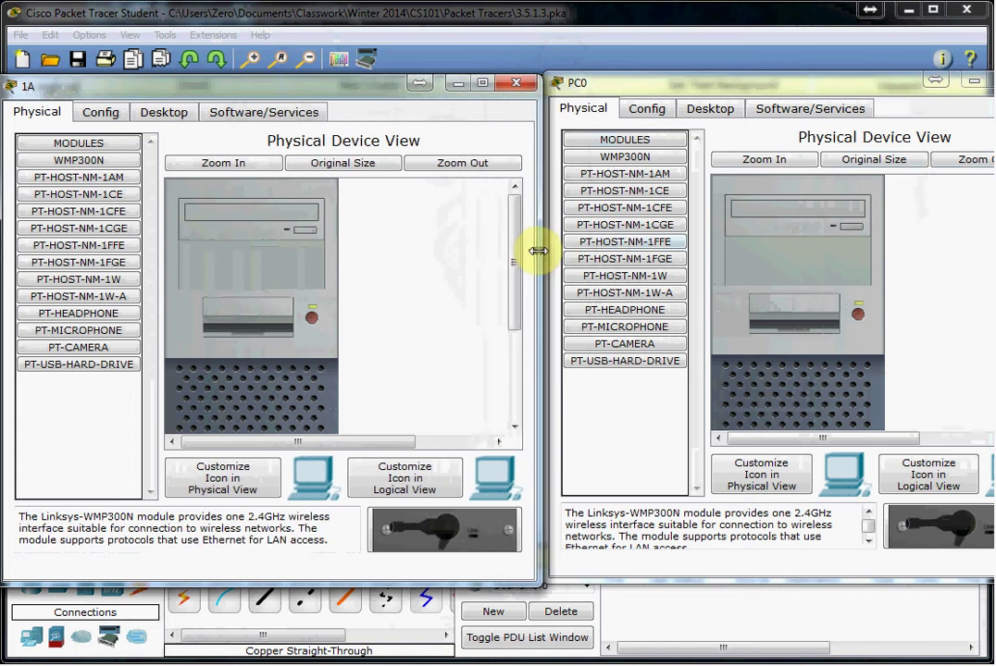
On both PCs' Config tabs, rename PC0's display name to 1B
click(100, 112)
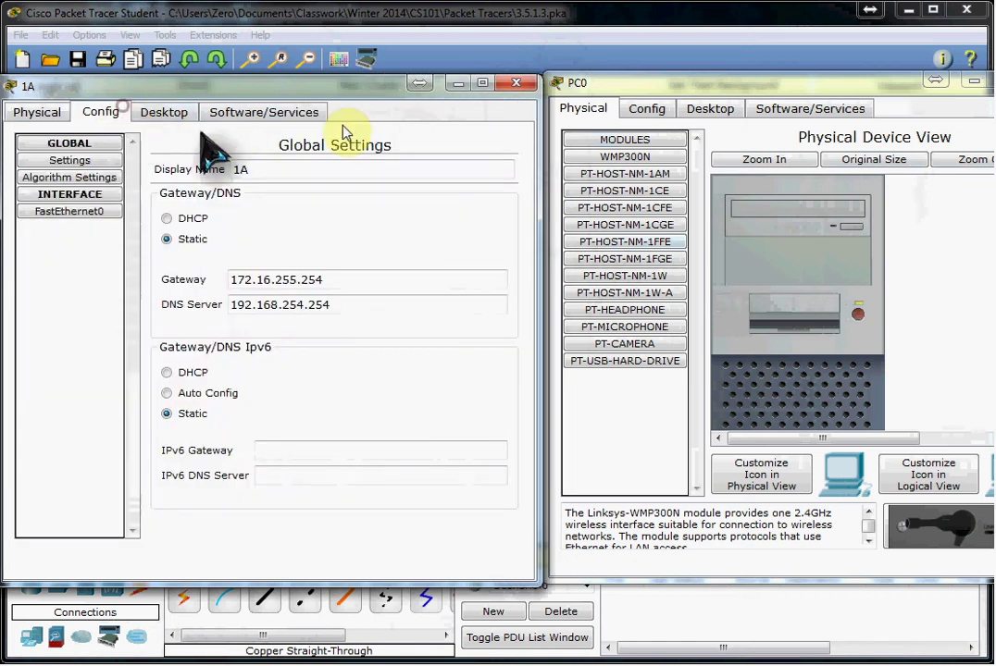
click(645, 110)
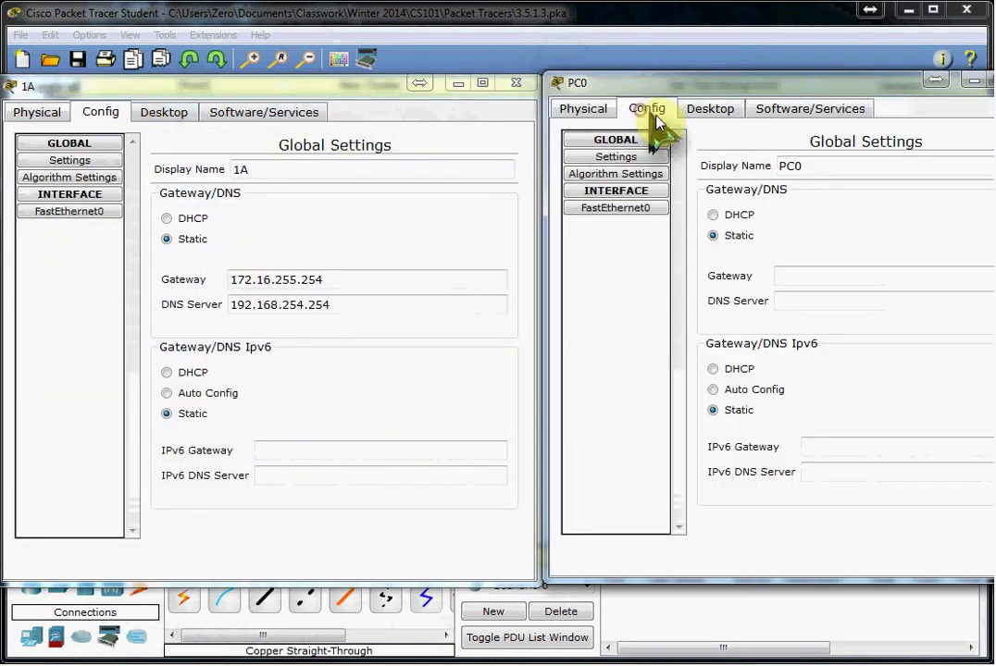
click(279, 170)
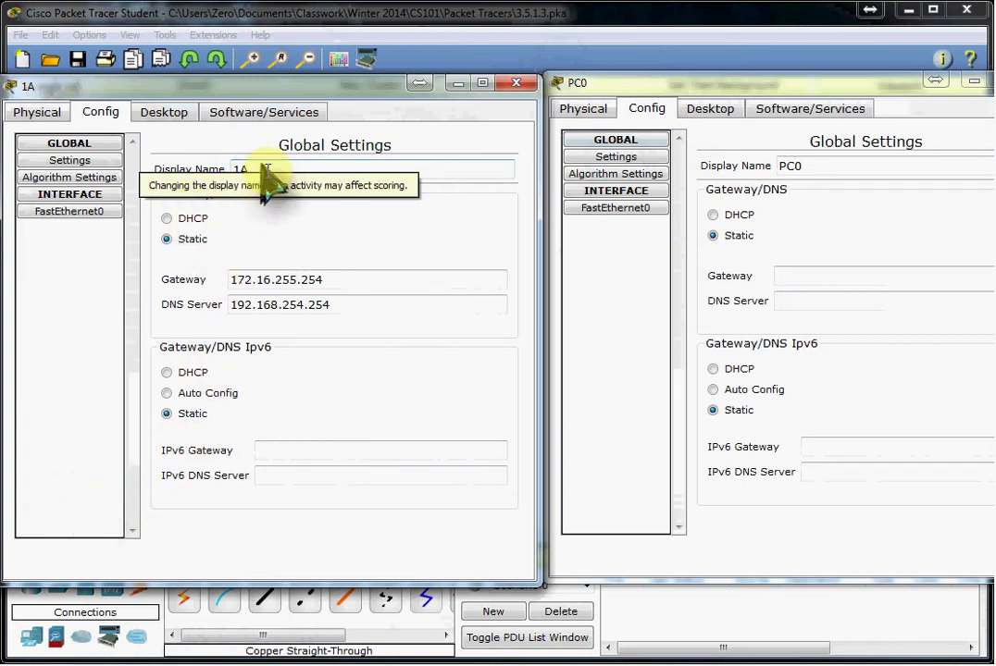
click(795, 166)
drag(813, 165, 793, 167)
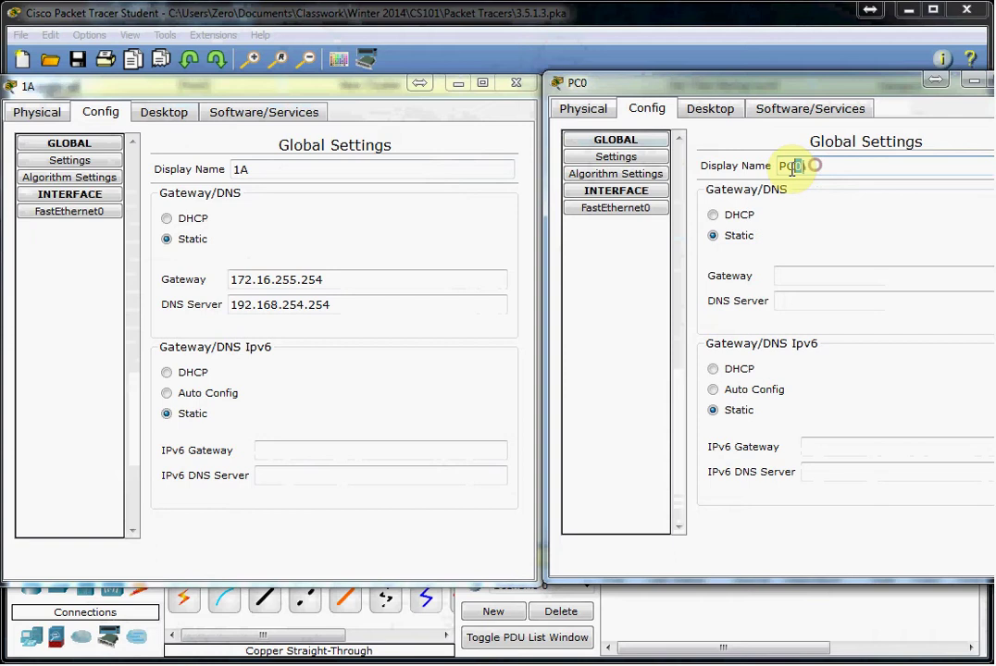
text(1)
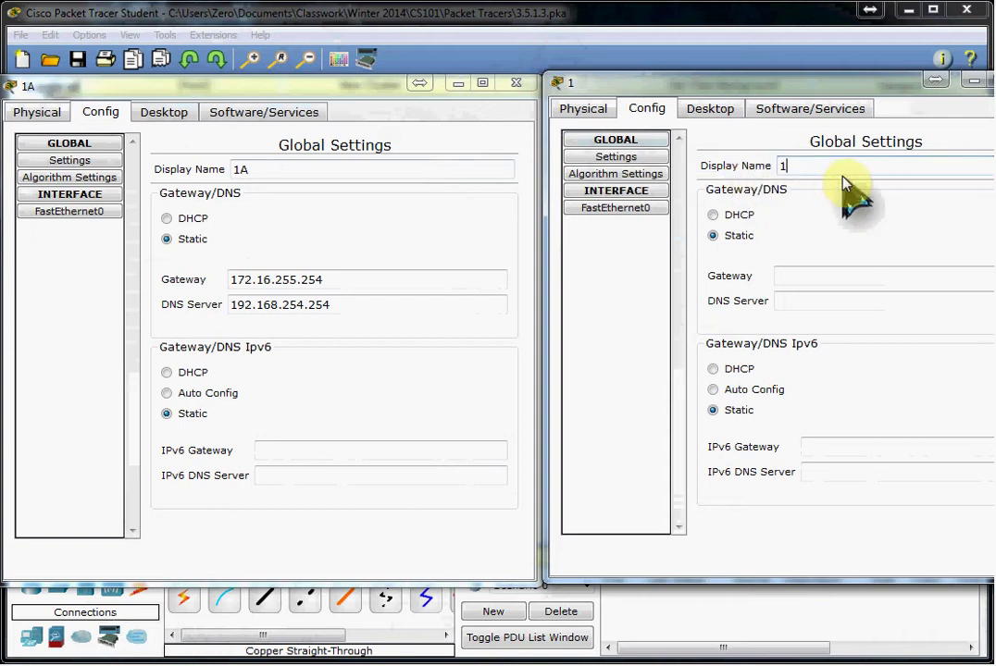
text(B)
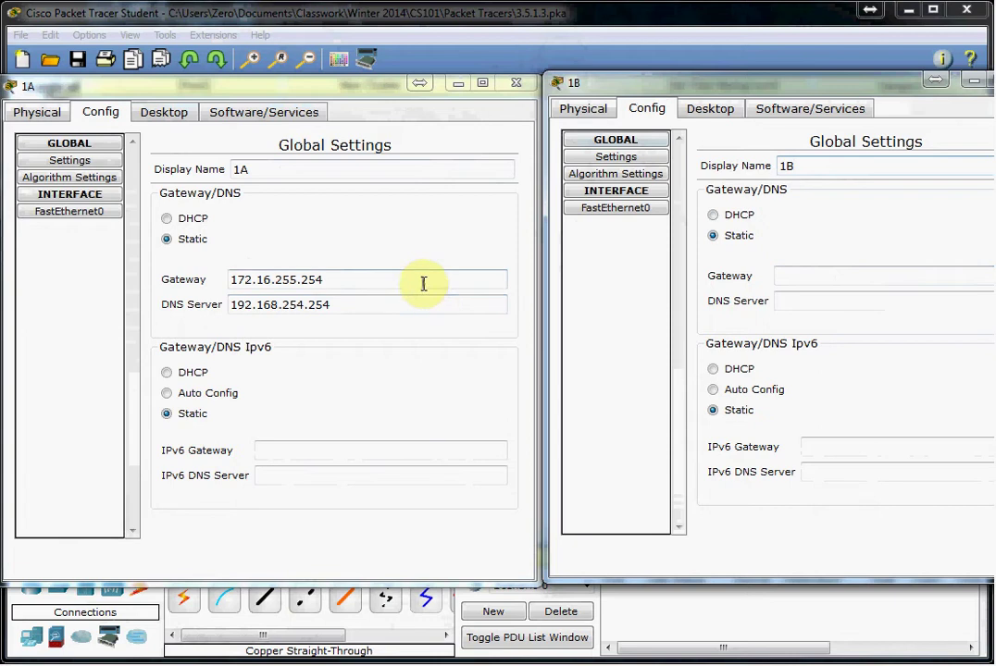
Copy 1A's gateway 172.16.255.254 and DNS server 192.168.254.254 into 1B
drag(422, 282, 145, 279)
key(ctrl+c)
click(803, 275)
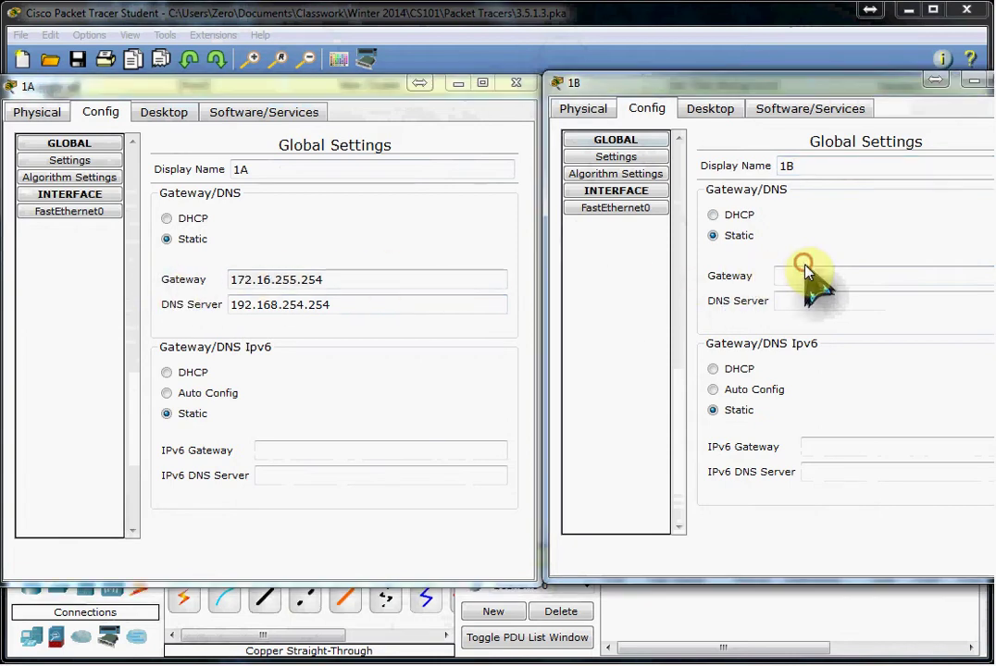
key(ctrl+v)
drag(421, 307, 232, 311)
key(ctrl+c)
click(759, 301)
key(ctrl+v)
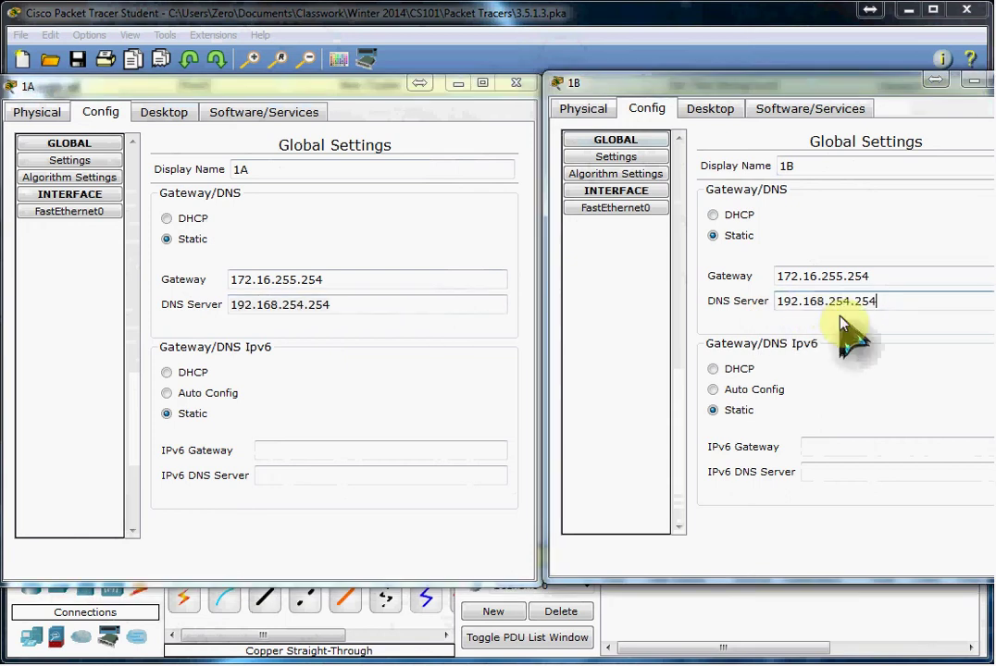
Set 1B's FastEthernet0 to IP 172.16.1.2 with subnet mask 255.255.0.0
click(107, 212)
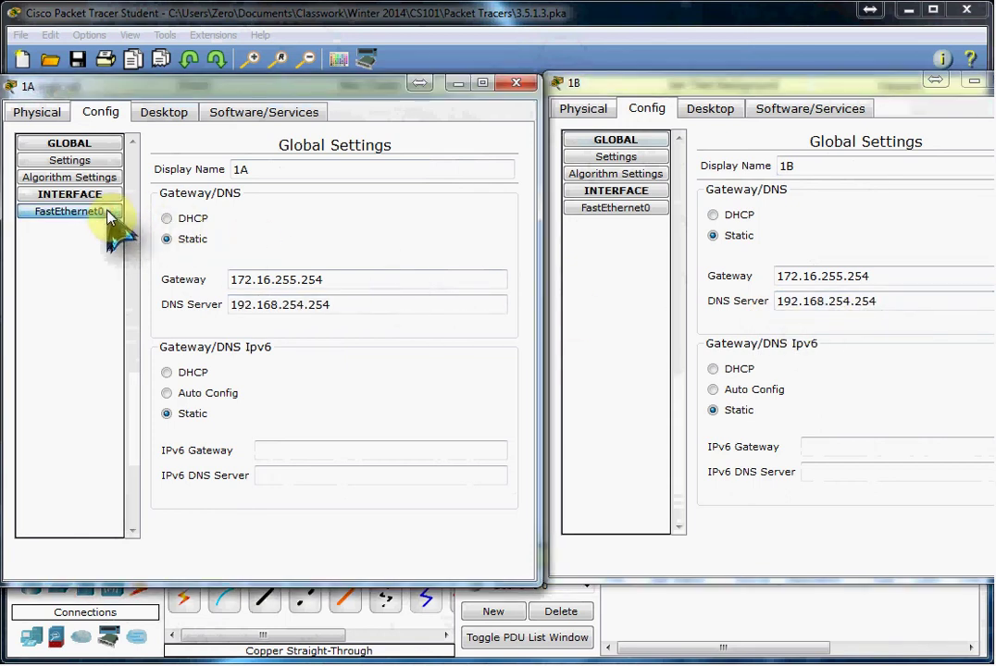
click(612, 207)
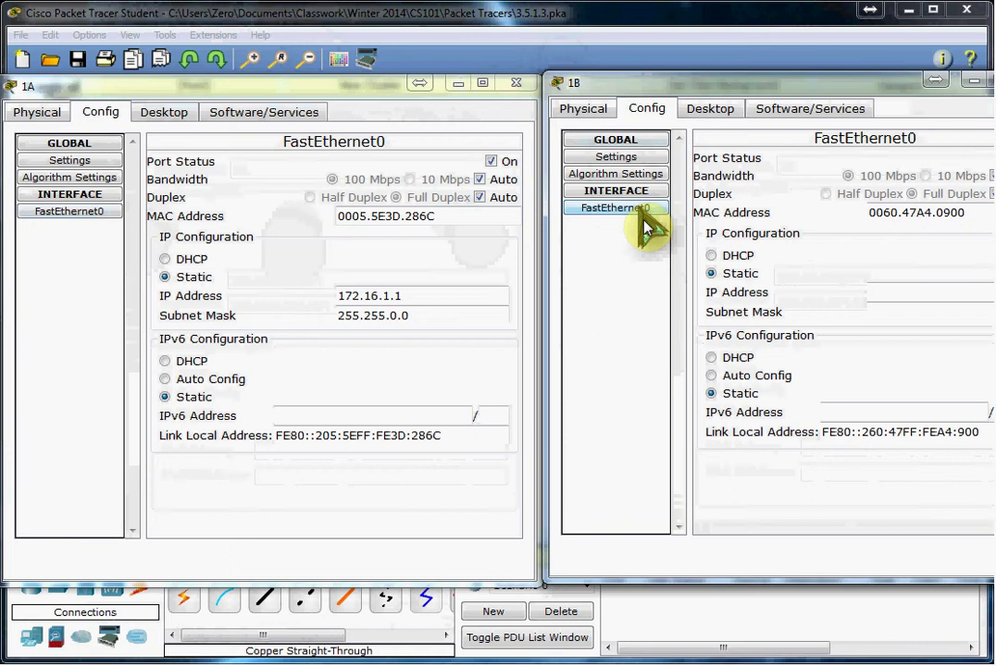
double_click(480, 299)
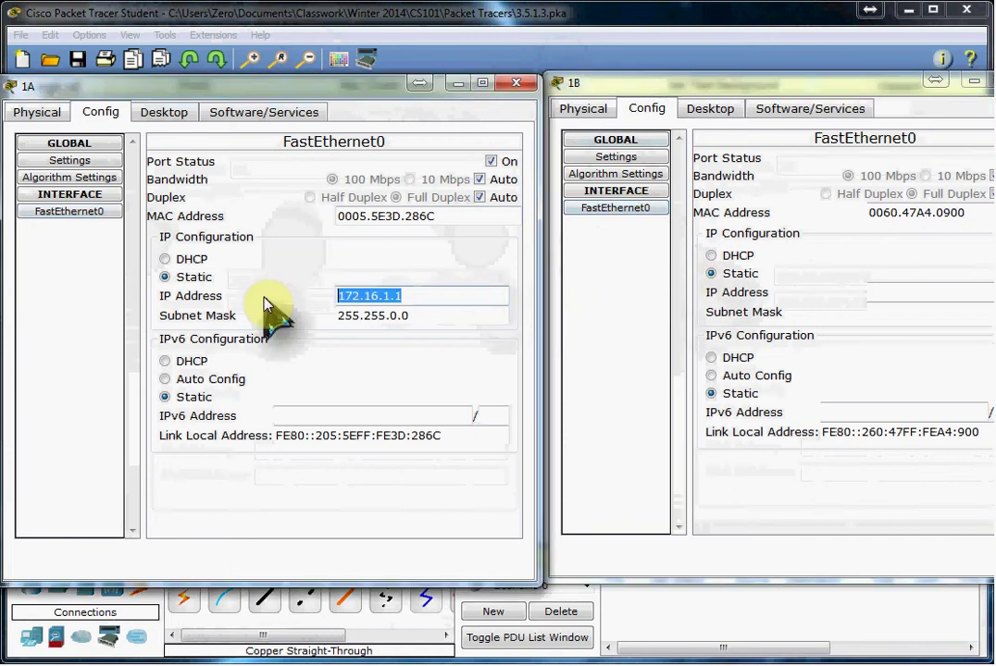
click(891, 287)
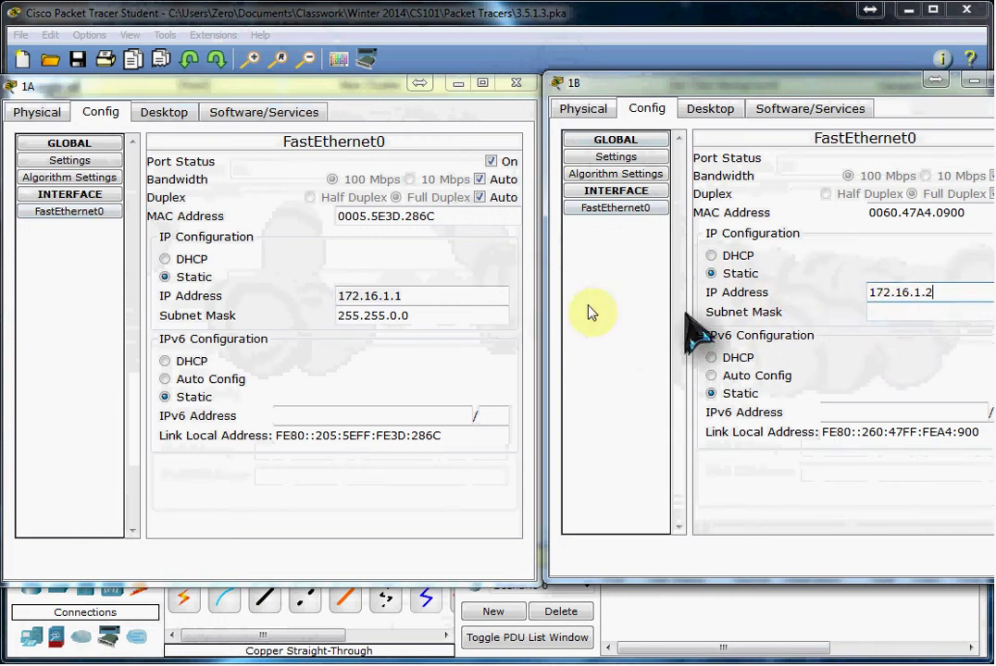
click(465, 316)
drag(466, 319, 233, 289)
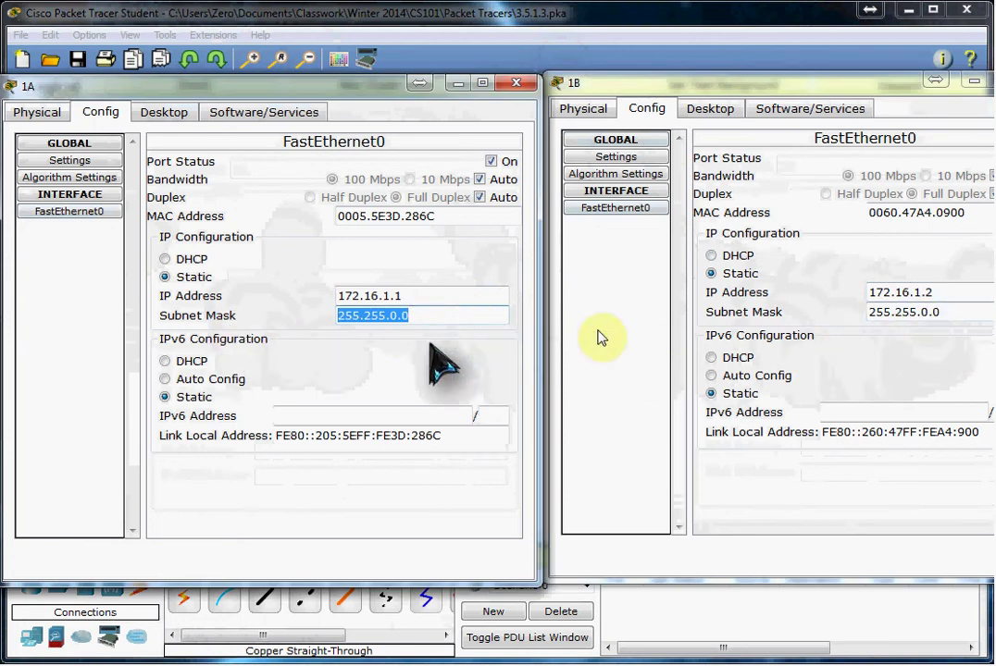
click(777, 310)
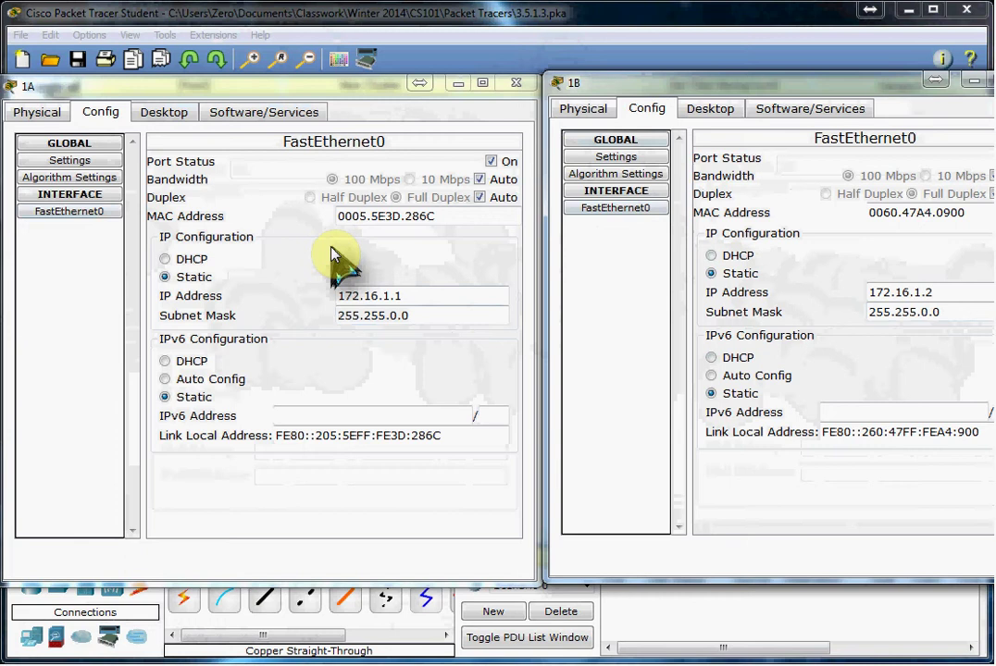
Close the 1A and 1B settings windows
click(519, 86)
drag(895, 100, 707, 111)
click(902, 98)
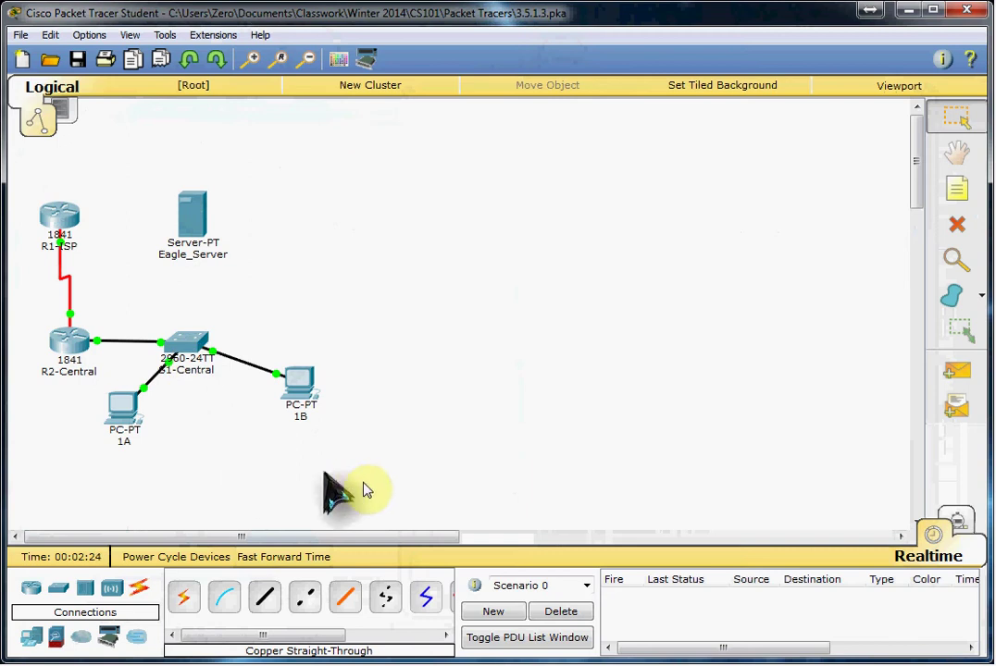
Link Eagle_Server's FastEthernet0 to R1-ISP's FastEthernet0/0 using a copper cross-over cable
click(308, 602)
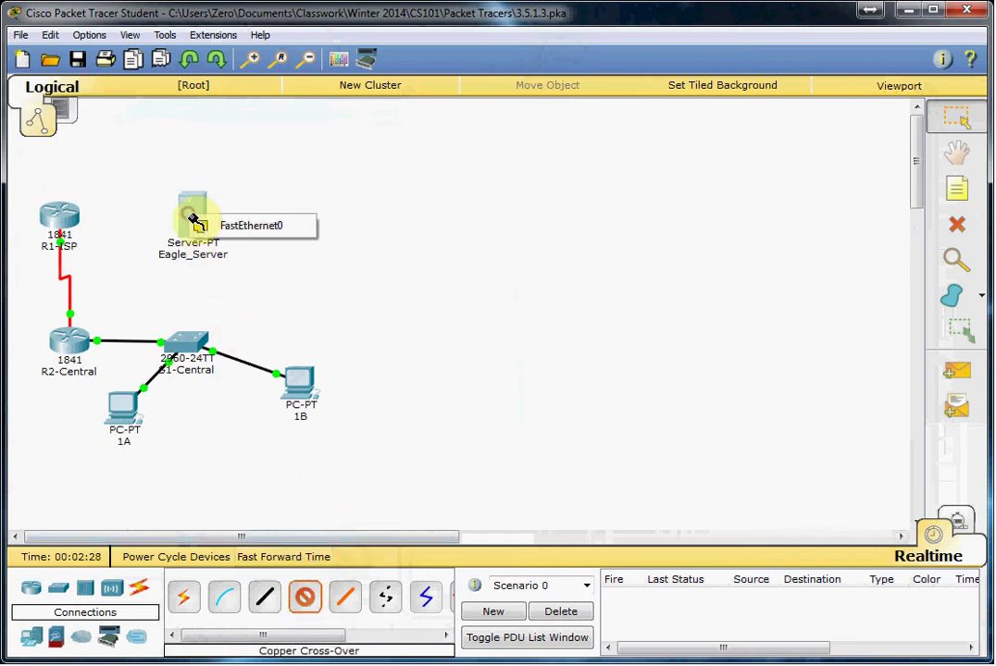
click(231, 225)
click(61, 220)
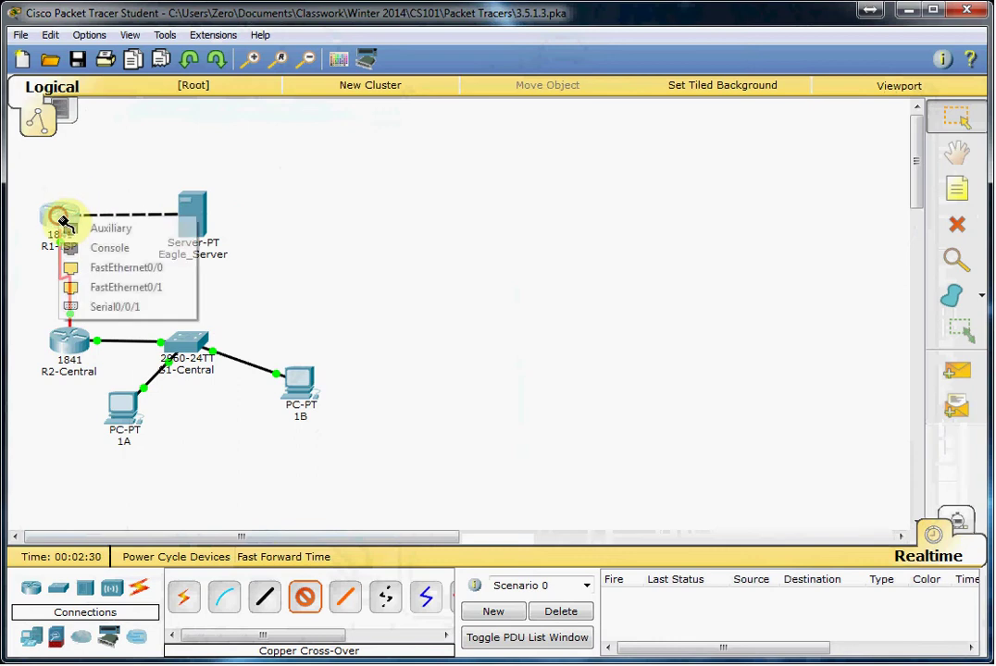
click(182, 268)
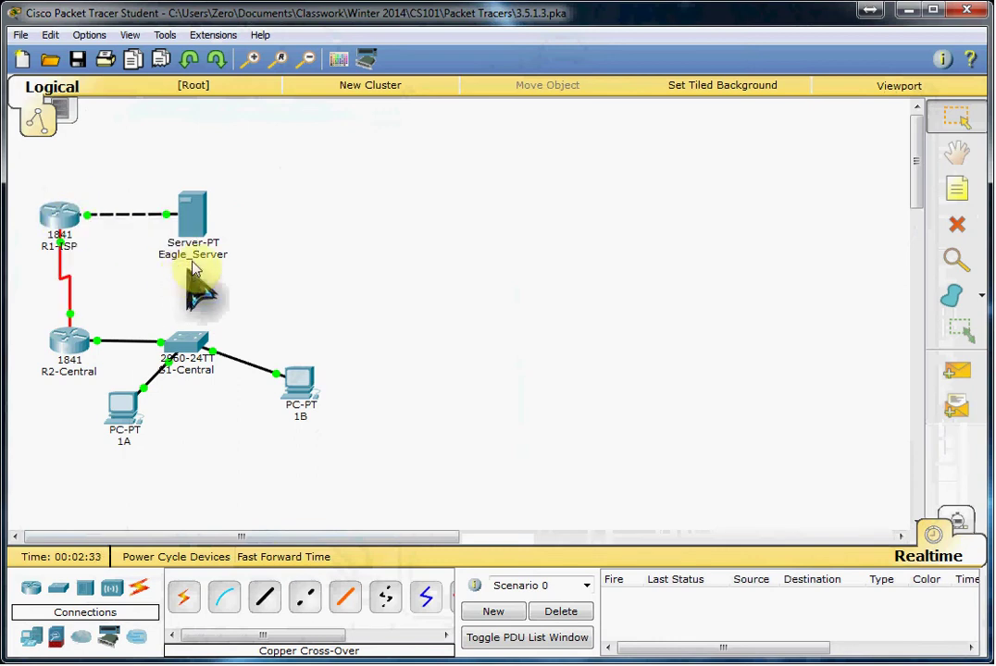
click(221, 229)
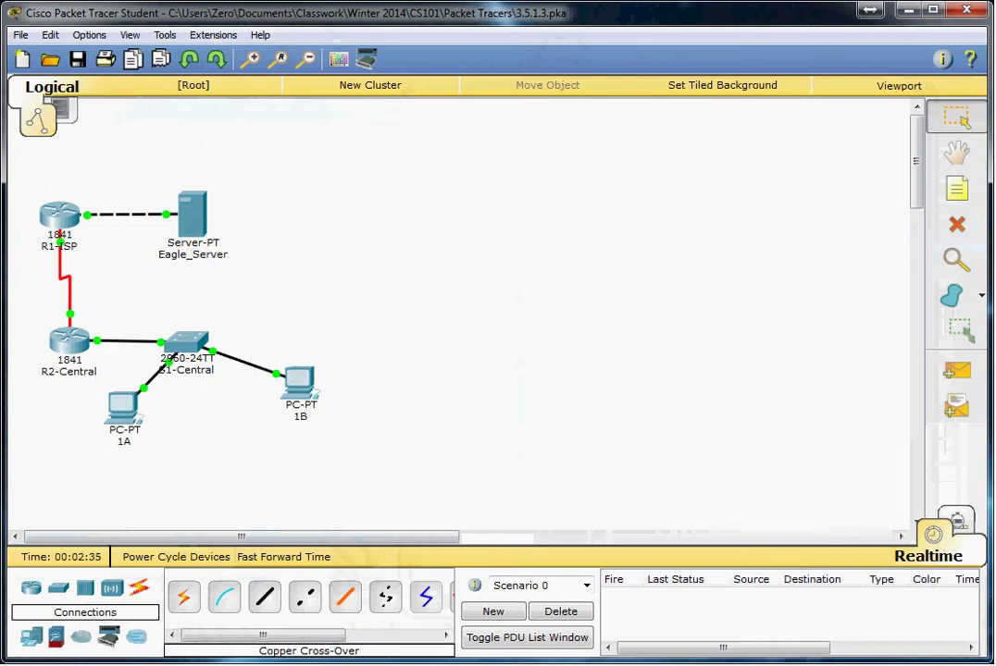
Open Eagle_Server's Services tab showing the HTTP page with index.html
click(207, 216)
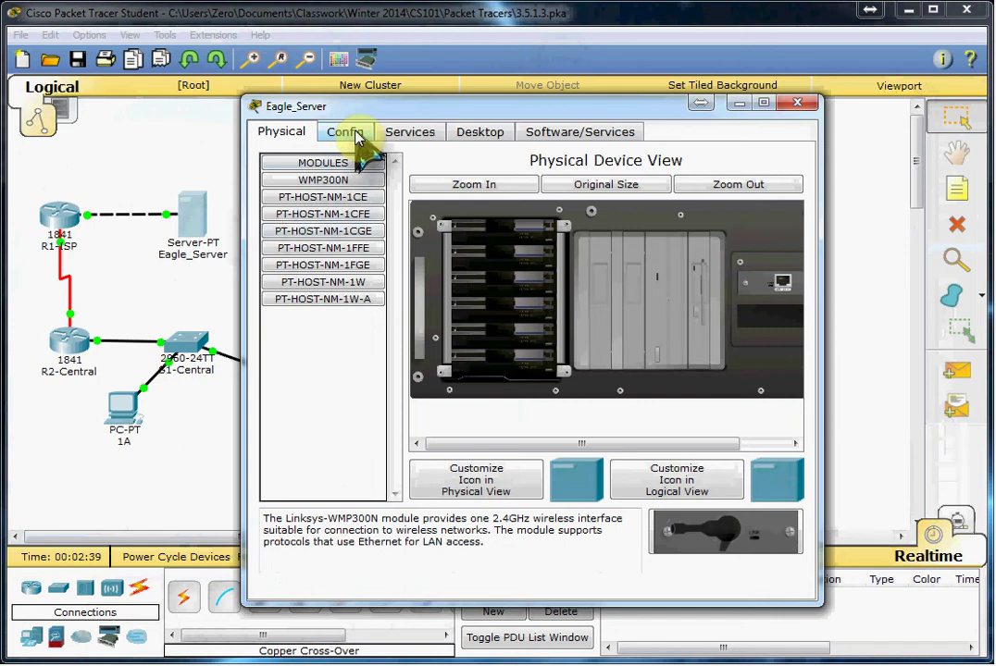
click(401, 136)
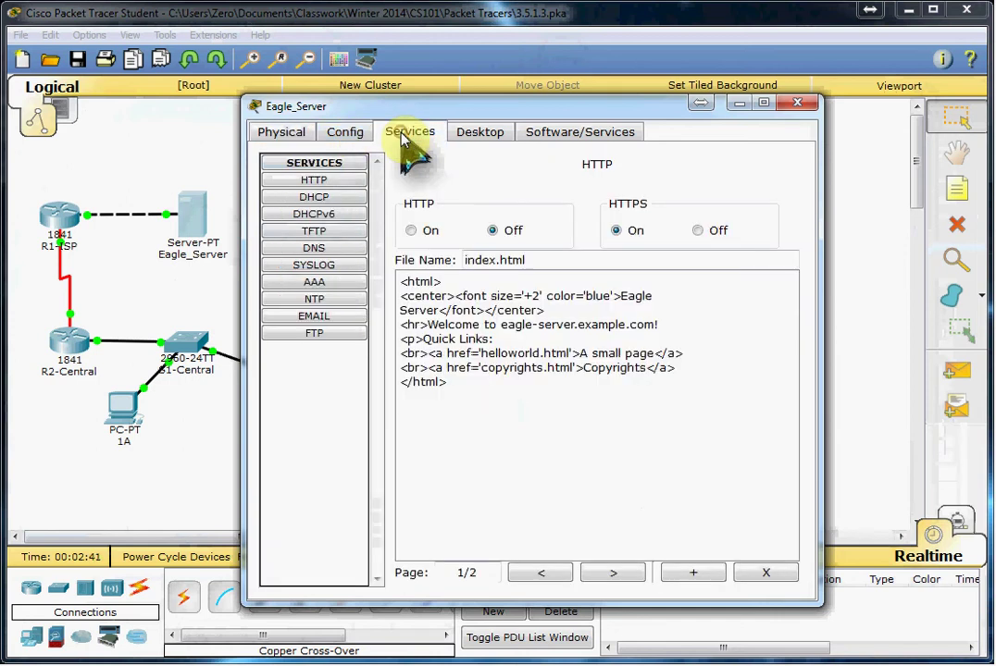
Switch Eagle_Server's HTTP service and DNS service on
click(411, 232)
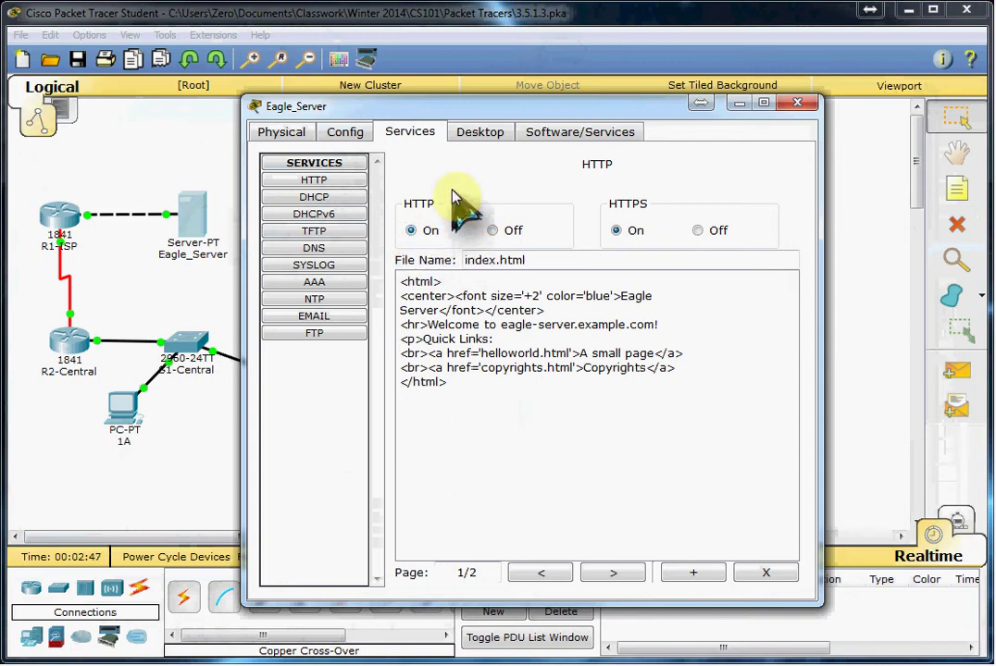
click(357, 250)
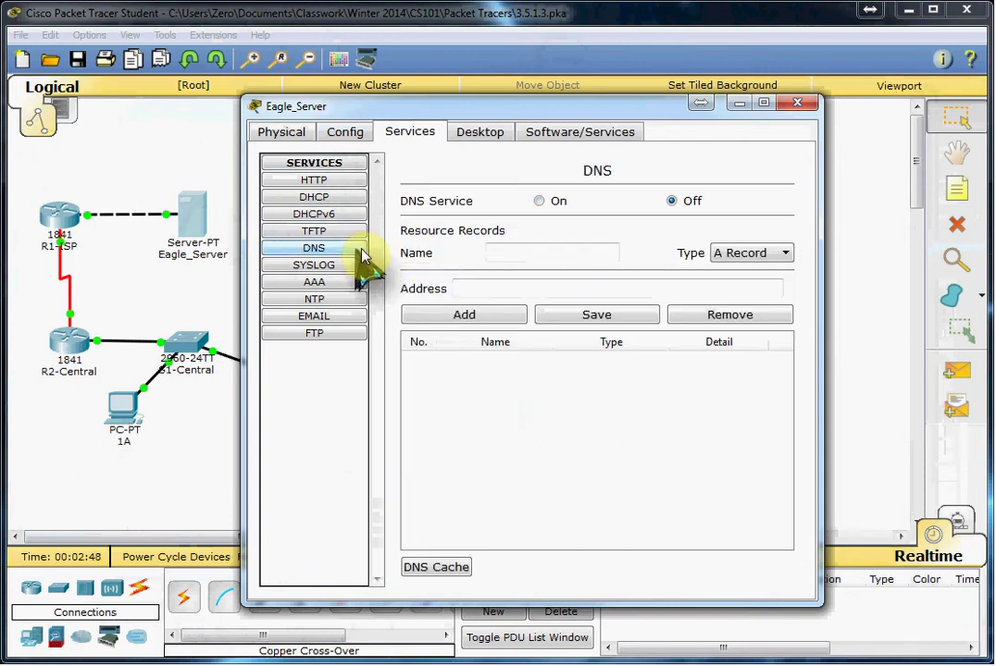
click(539, 202)
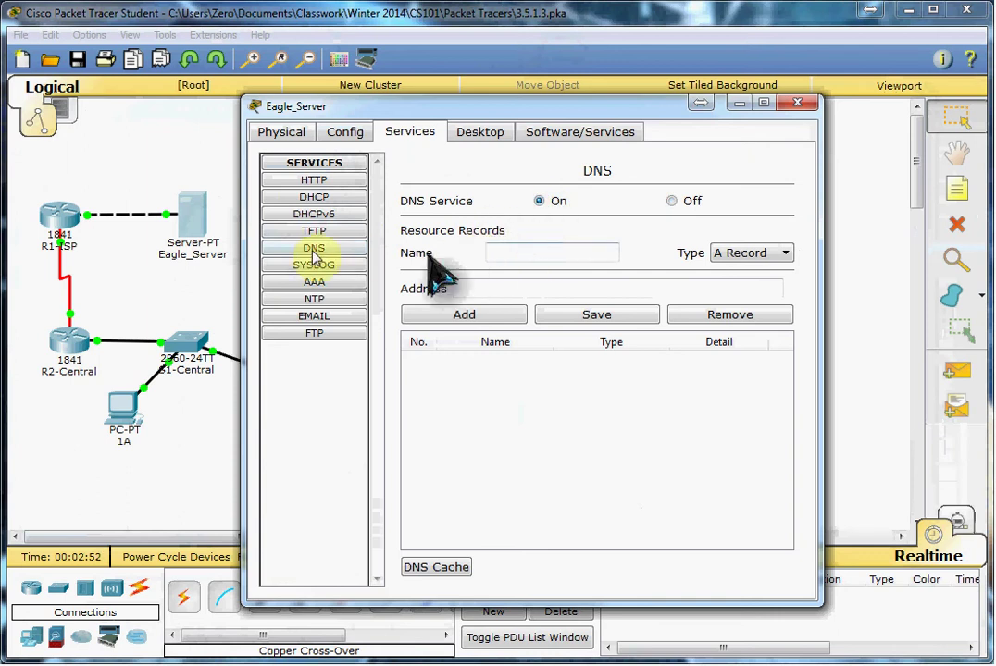
click(483, 315)
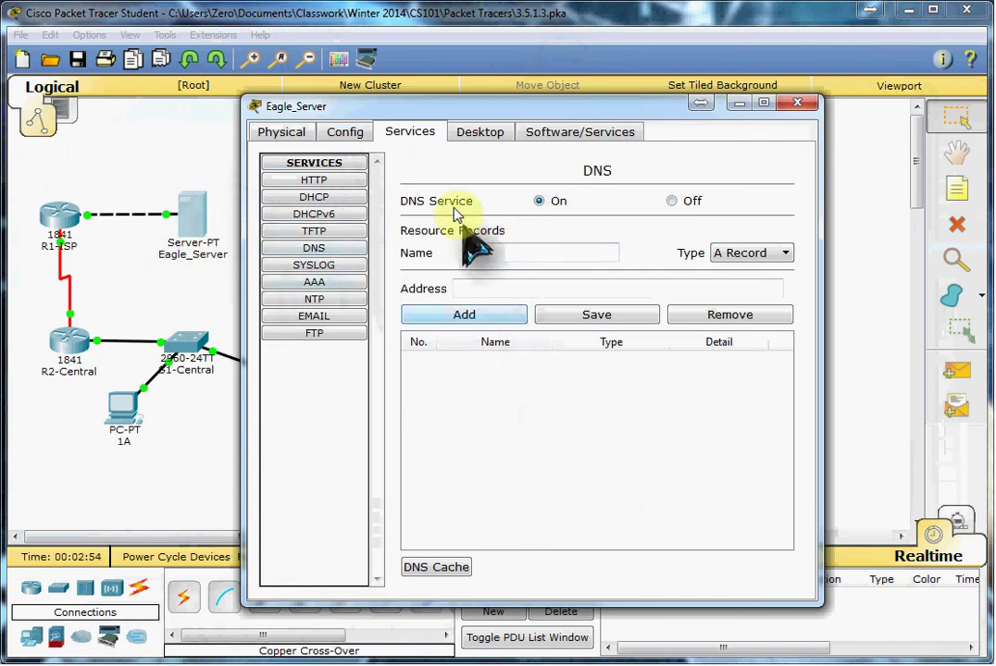
Check Eagle_Server's FastEthernet0 address 192.168.254.254 in its Config settings
click(362, 141)
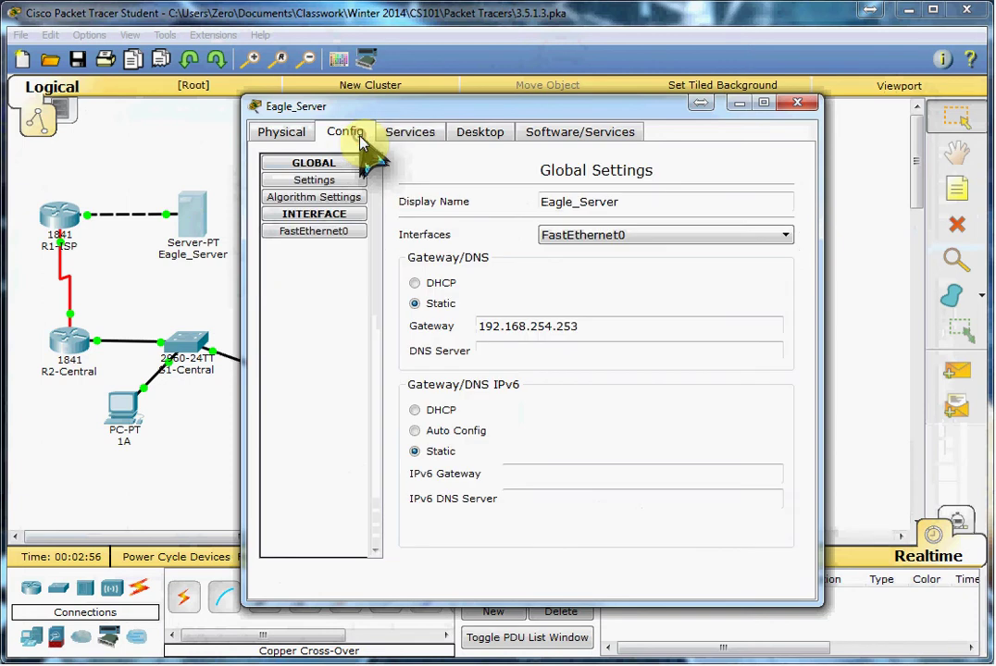
click(319, 233)
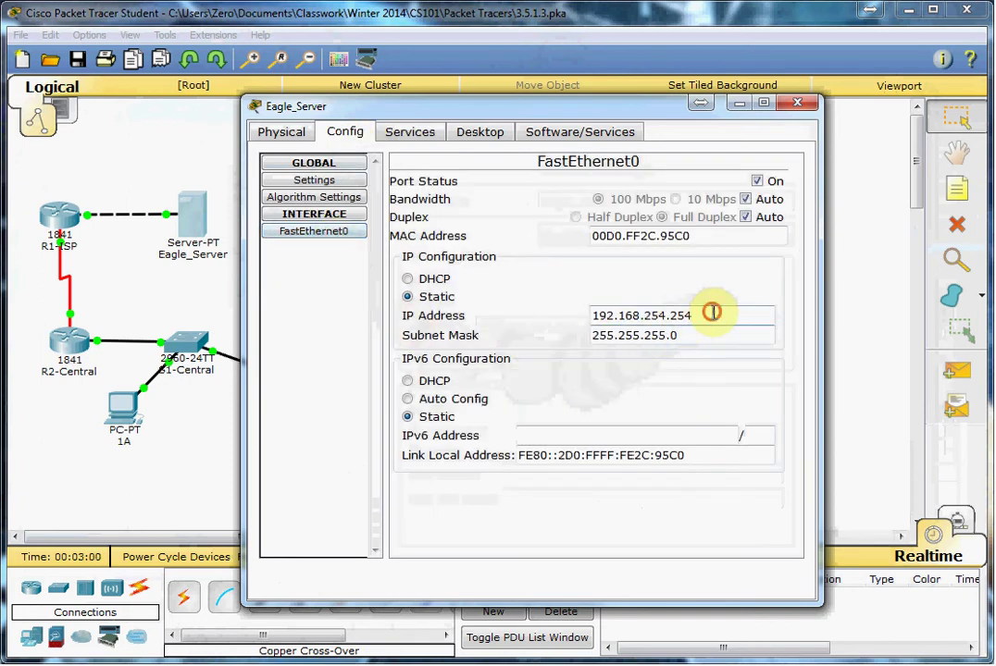
drag(711, 313, 510, 304)
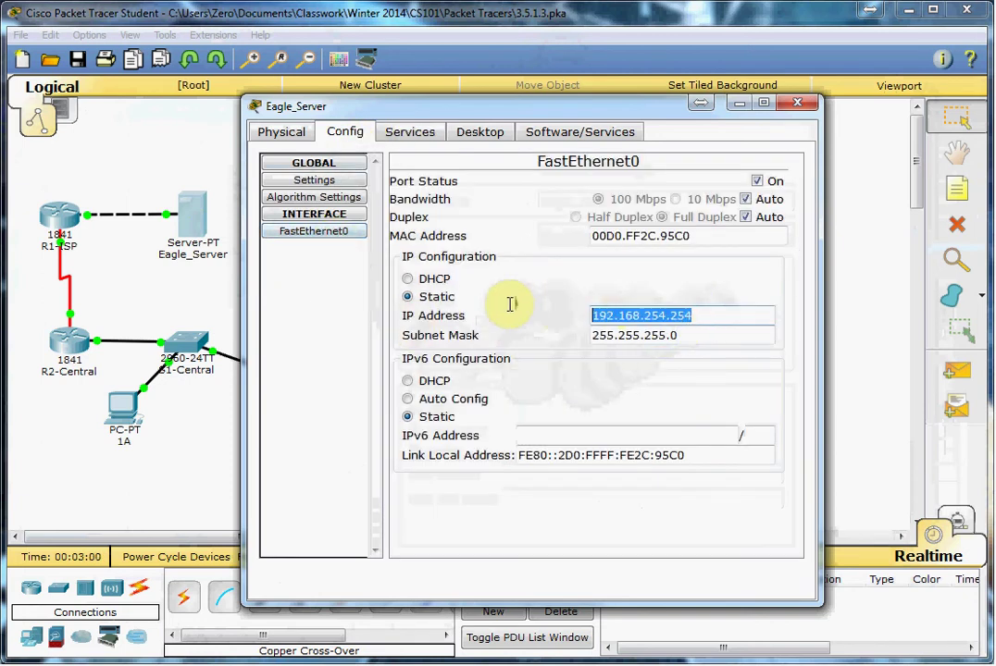
Add DNS A record eagle-server.example.com for 192.168.254.254, confirm HTTP is on, and close the window
click(433, 137)
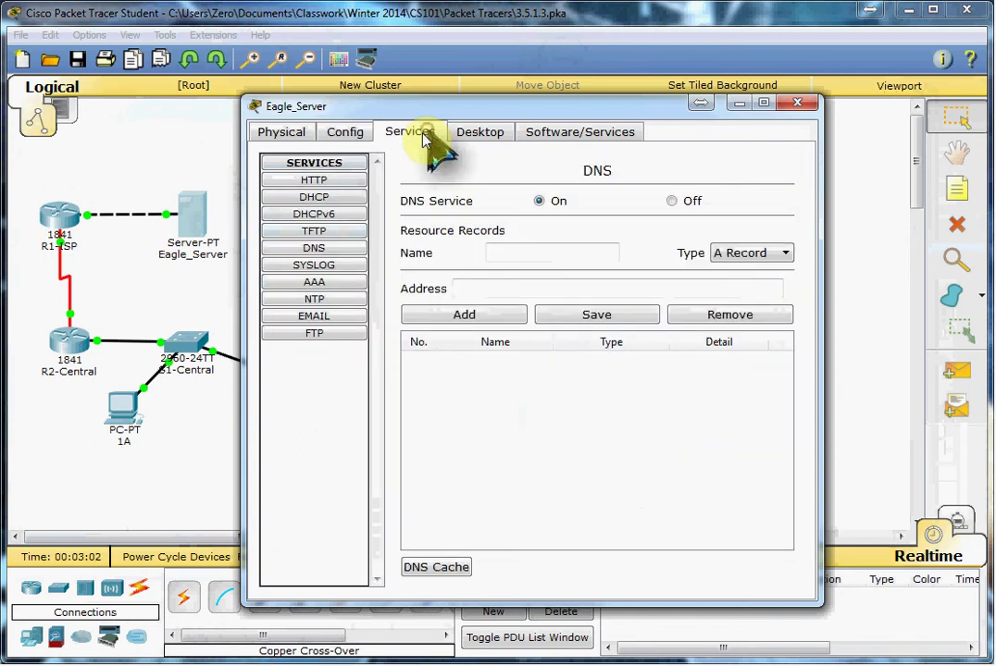
click(545, 252)
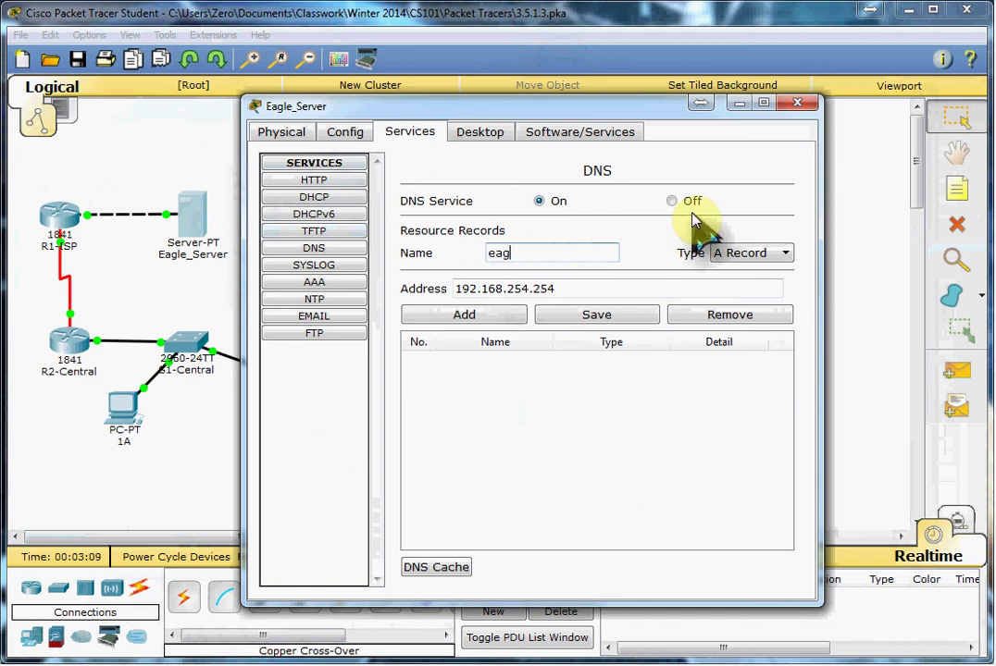
text(eagle-server.exam)
text(ple.com)
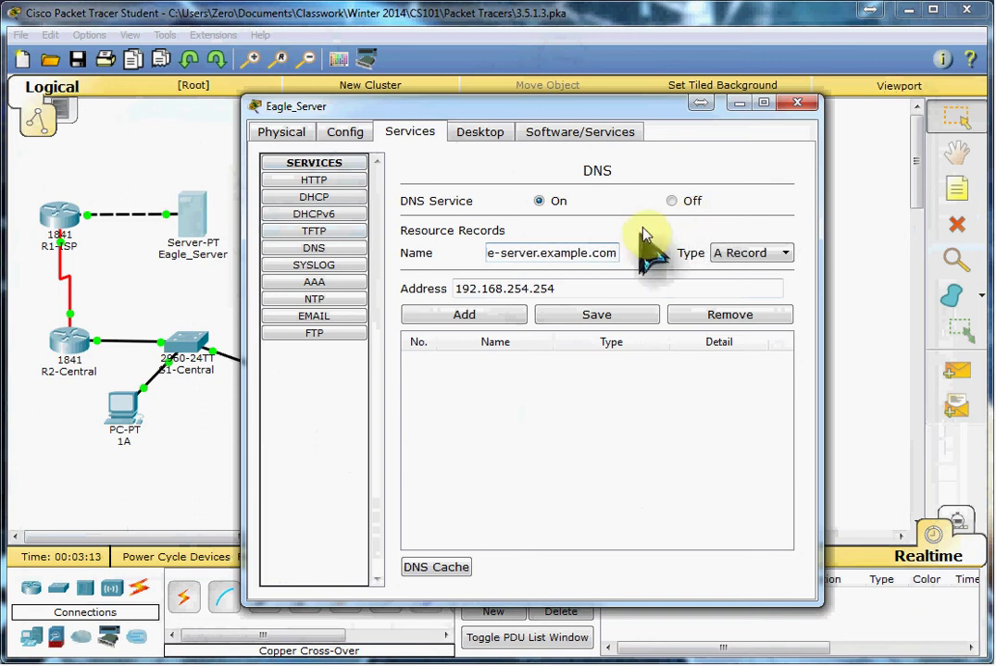
click(519, 316)
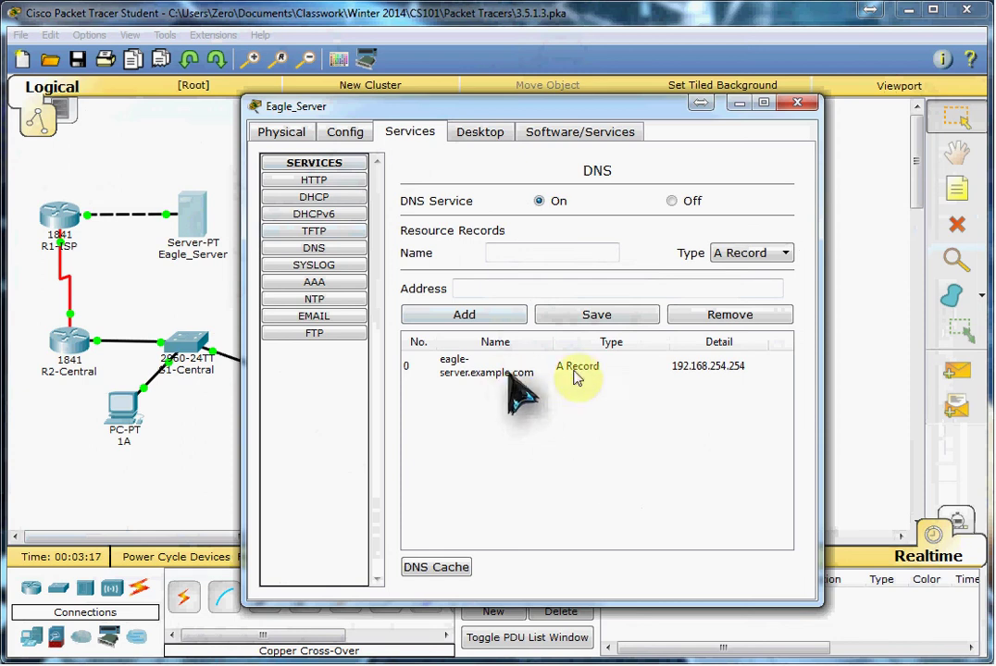
click(352, 184)
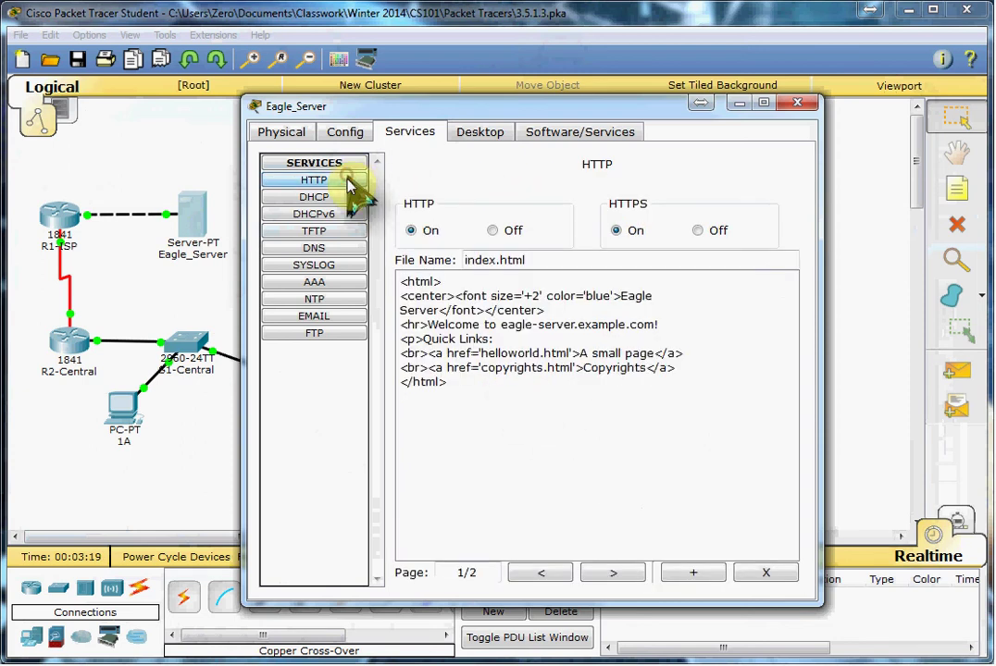
click(796, 103)
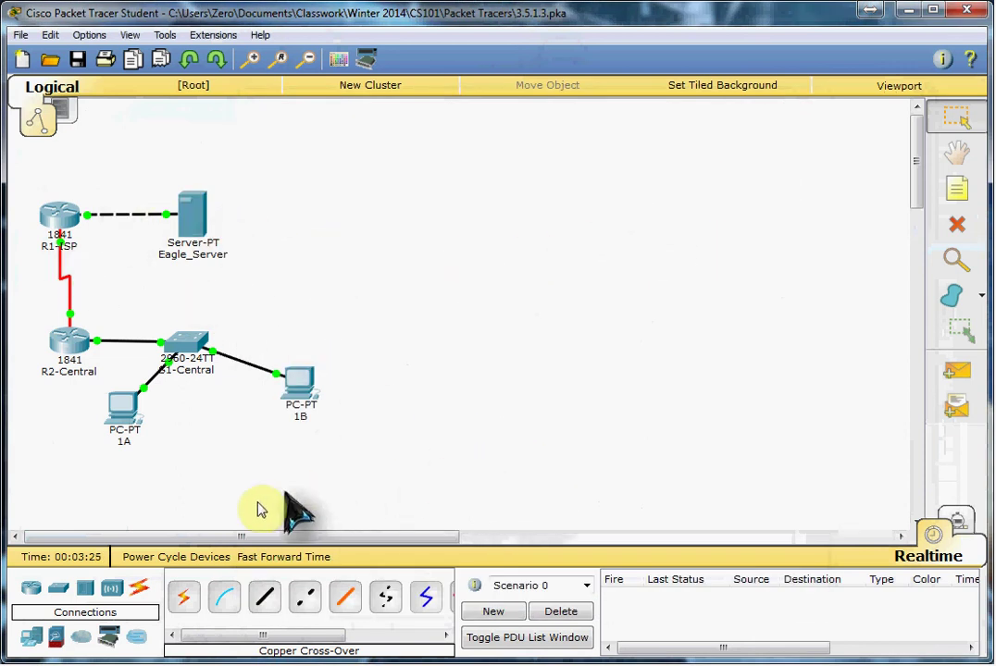
Send a simple ping from 1B to Eagle_Server and delete the failed entry
click(957, 372)
click(196, 222)
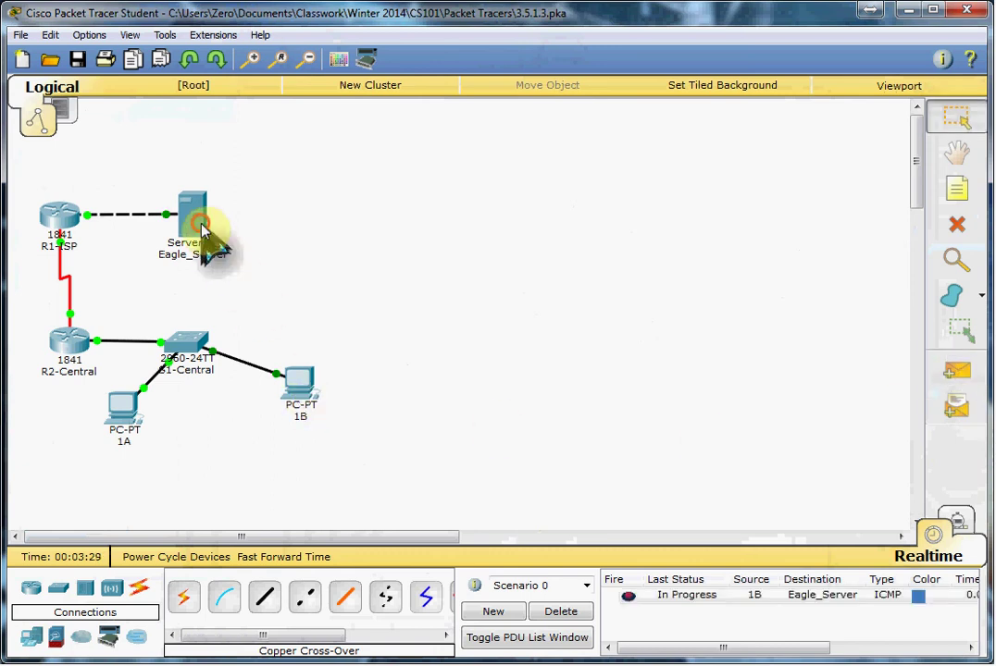
click(709, 597)
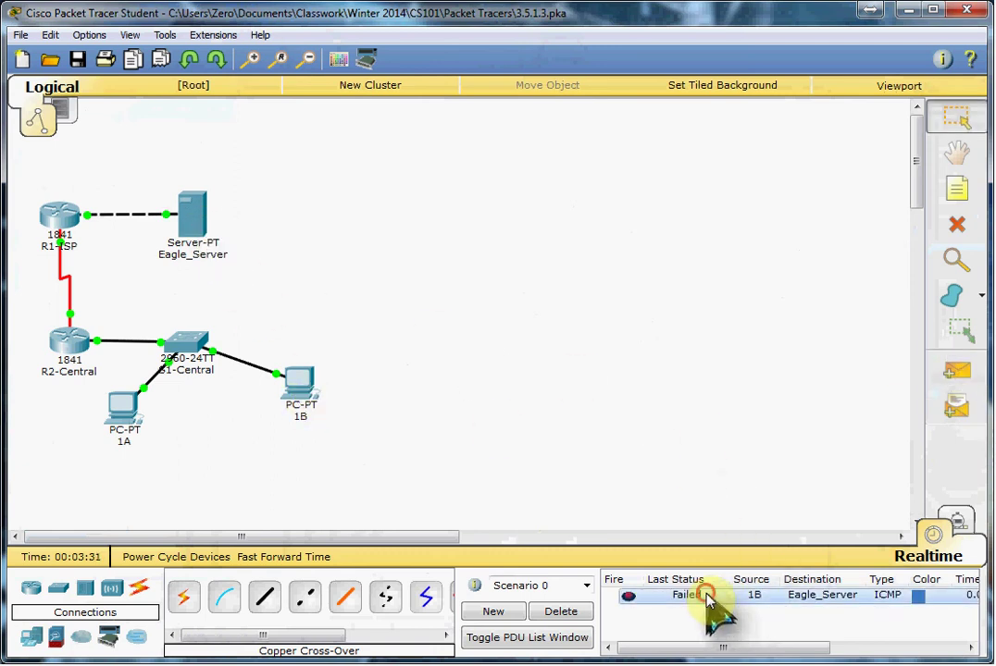
click(579, 609)
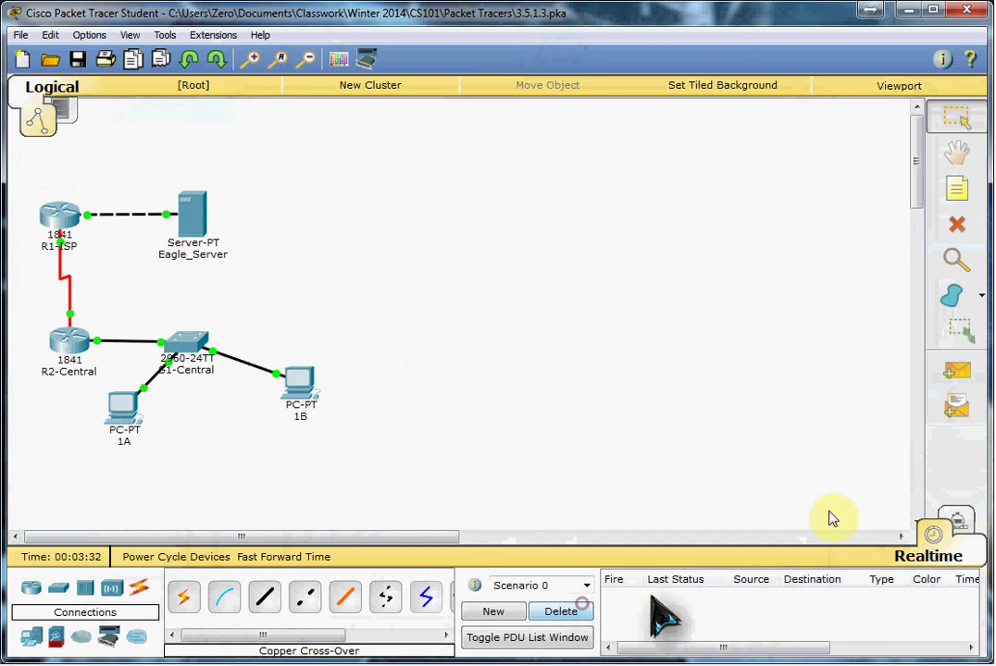
Repeat the 1B-to-Eagle_Server ping until it succeeds, then delete that entry
click(958, 373)
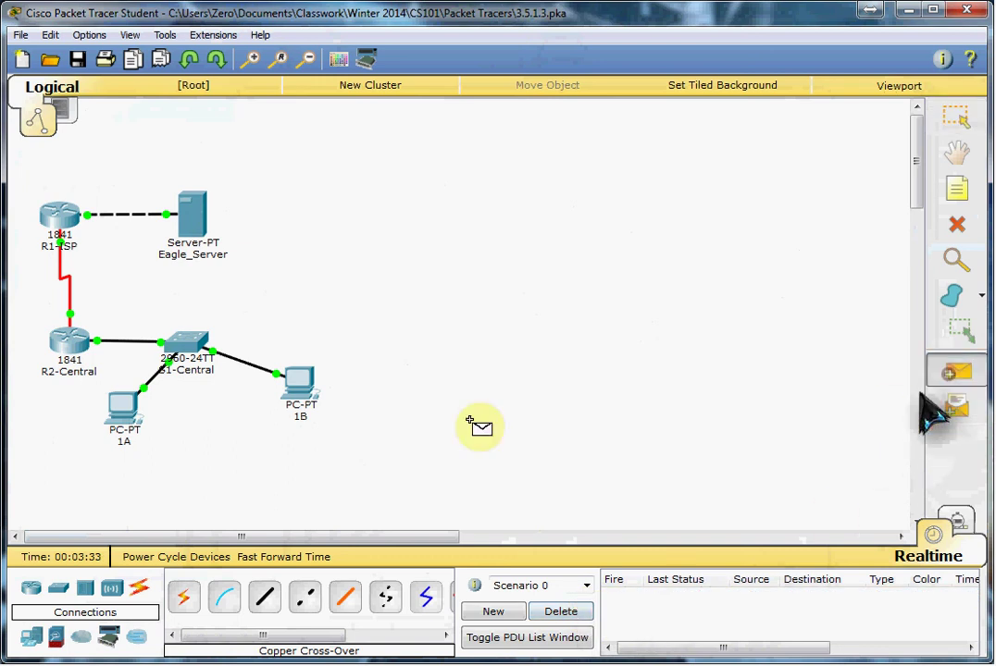
click(187, 219)
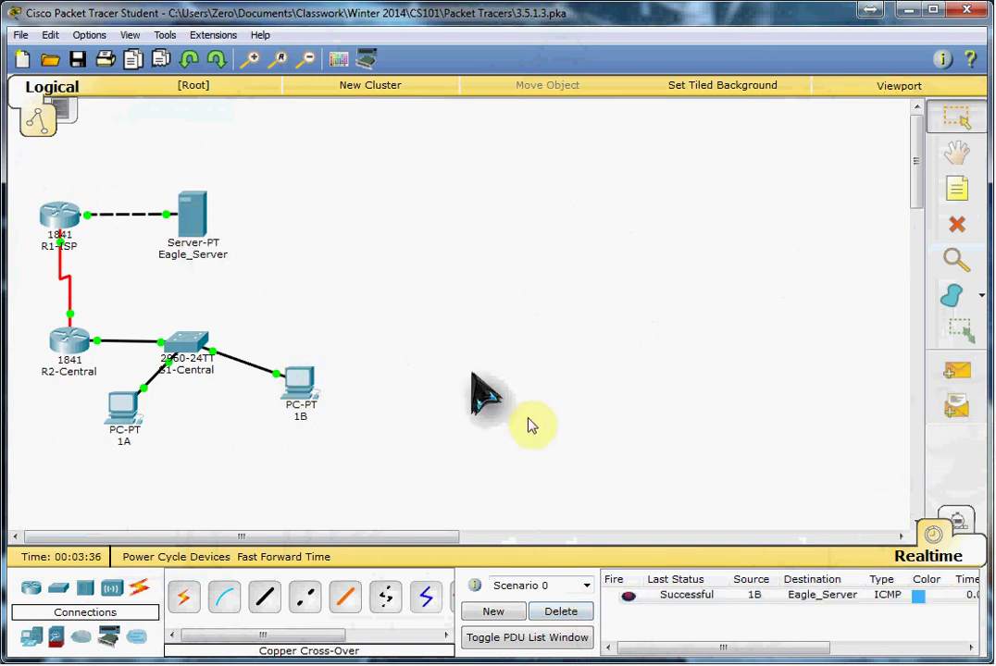
click(686, 597)
click(563, 613)
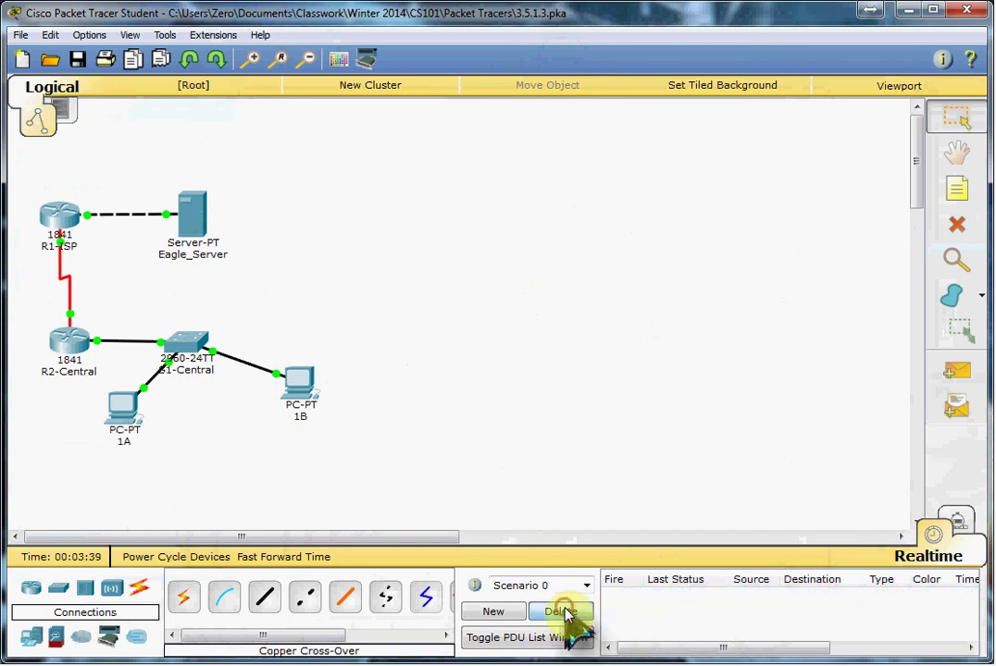
In Simulation mode, create a simple ping PDU from 1B to Eagle_Server
click(959, 521)
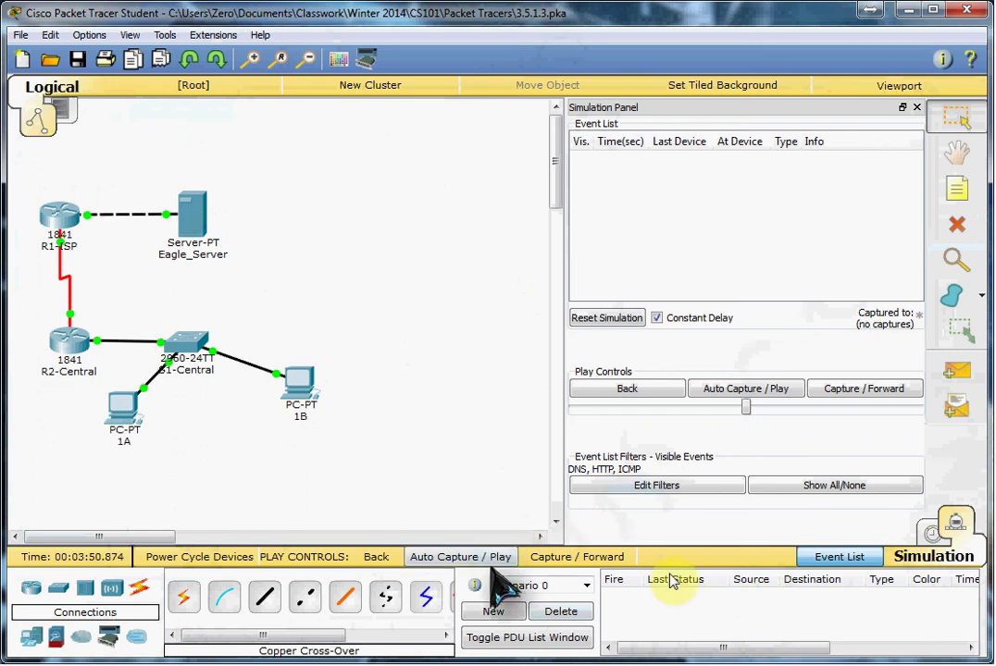
click(953, 375)
click(194, 236)
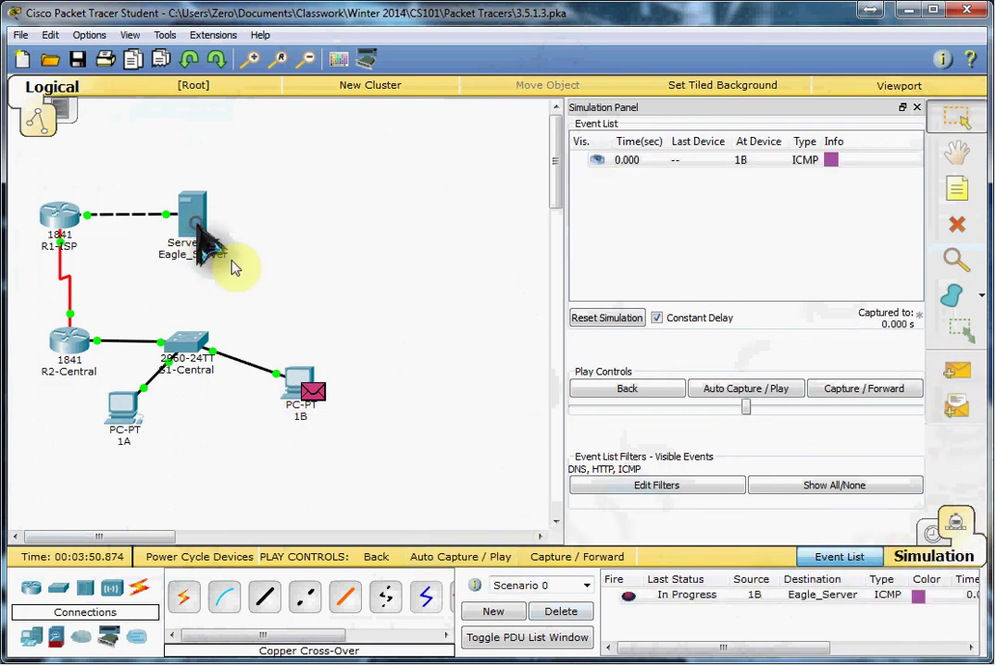
click(844, 391)
Step the ping forward via R1-ISP to Eagle_Server and back until 1B receives the reply
click(844, 391)
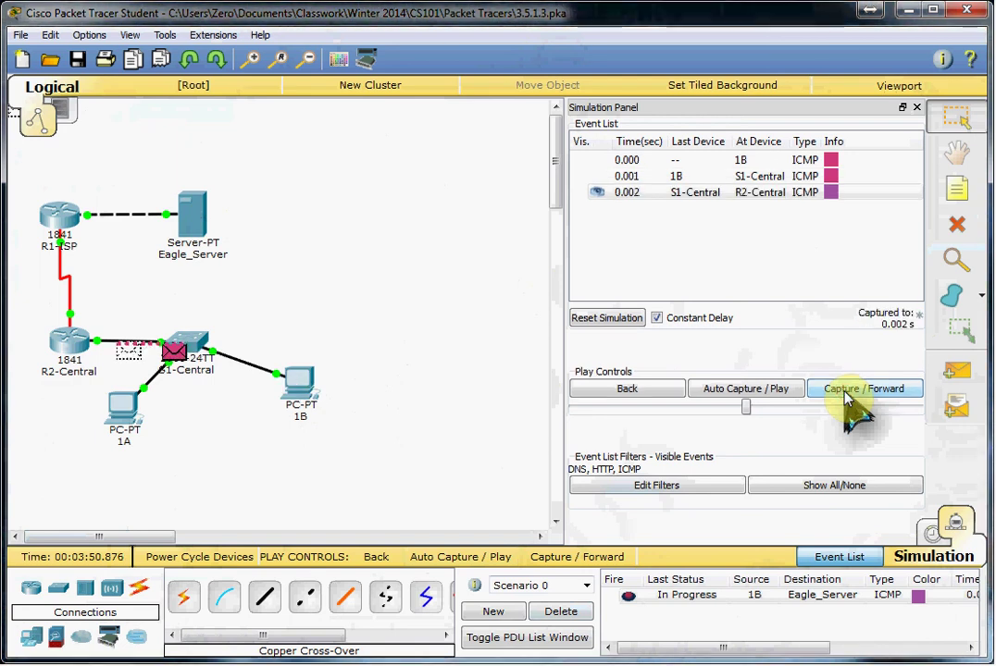
click(844, 390)
click(844, 390)
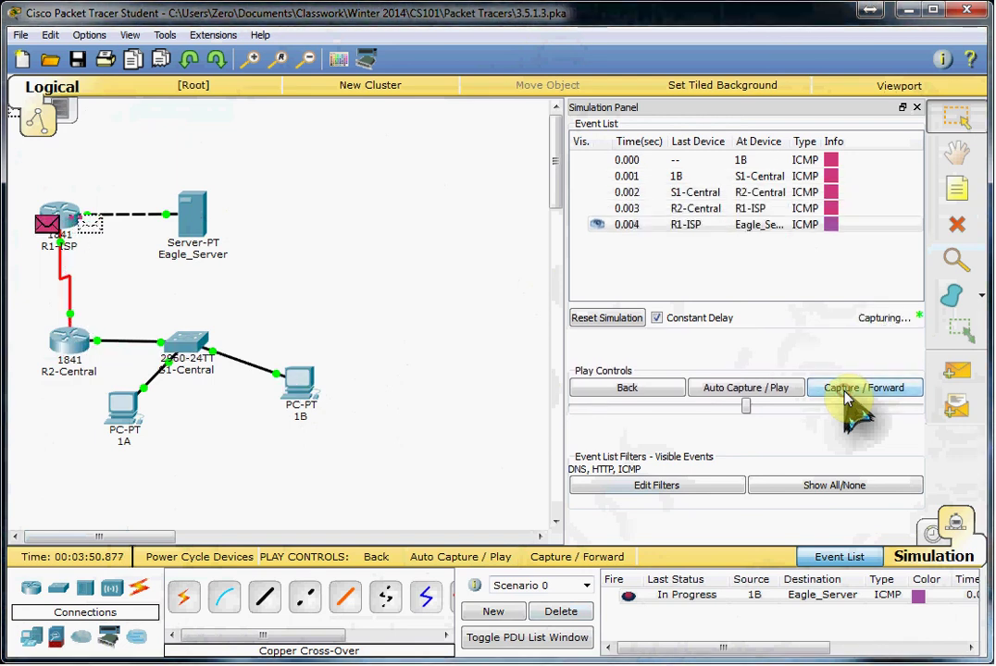
click(844, 390)
click(844, 390)
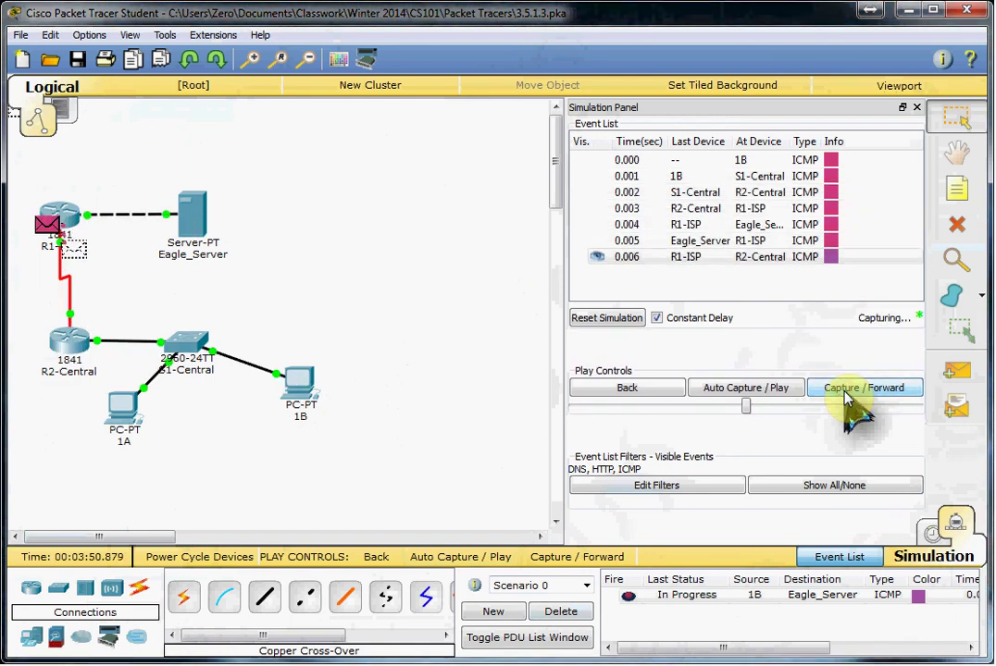
click(844, 390)
click(843, 390)
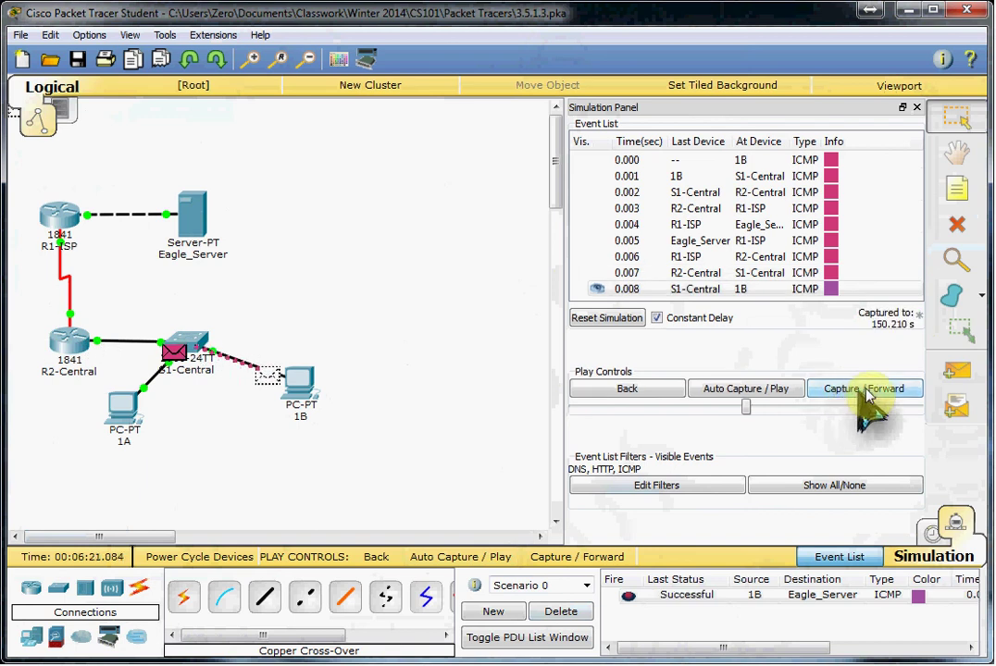
Inspect the ping's outbound Layer 3, 2 and 1 details at R1-ISP
click(831, 213)
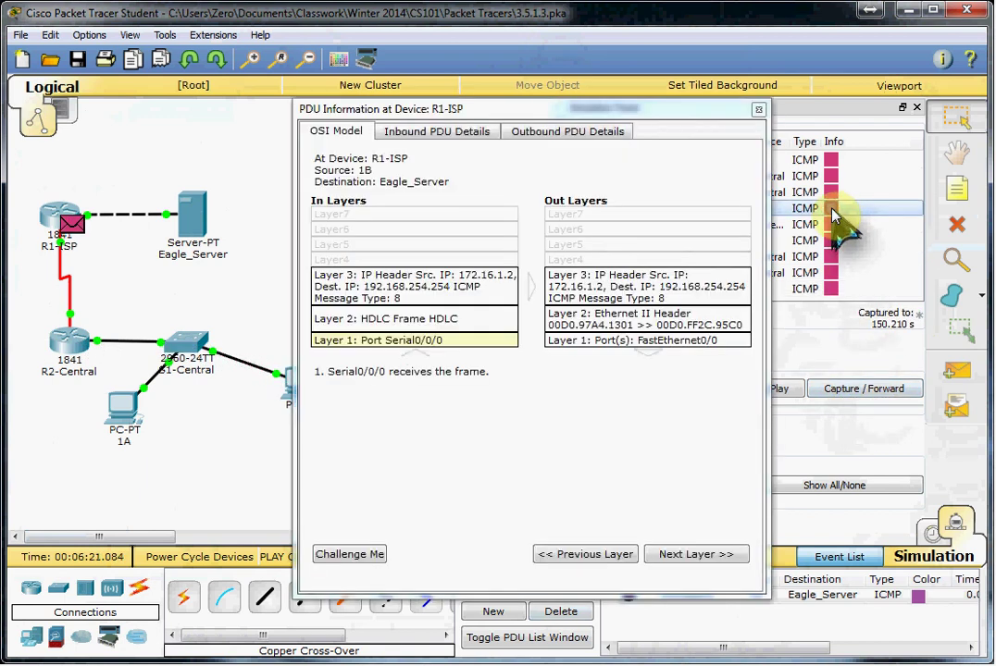
click(611, 283)
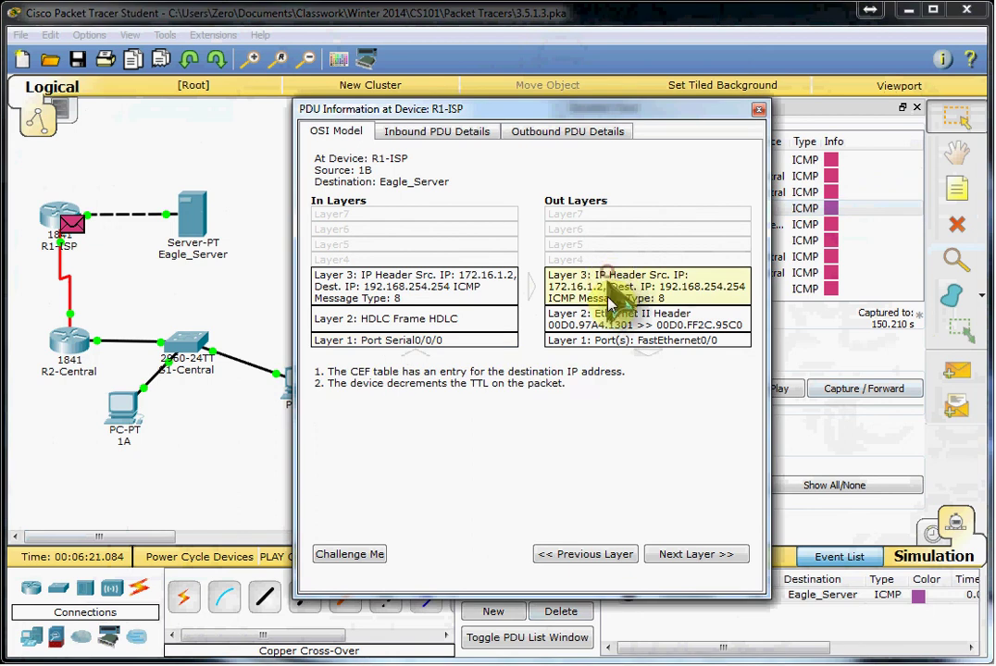
click(629, 318)
click(648, 341)
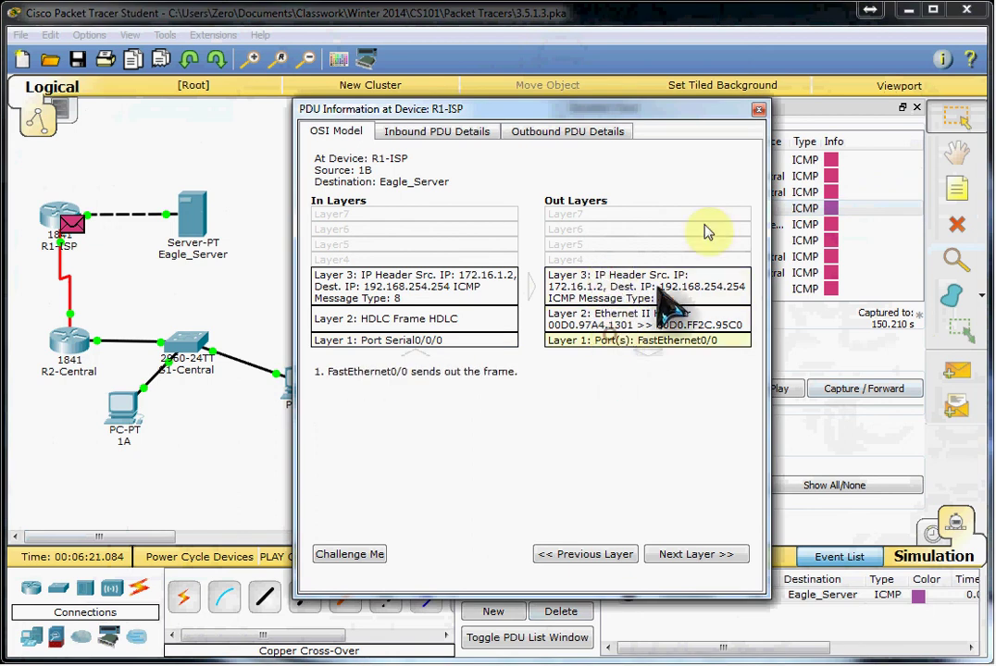
click(757, 111)
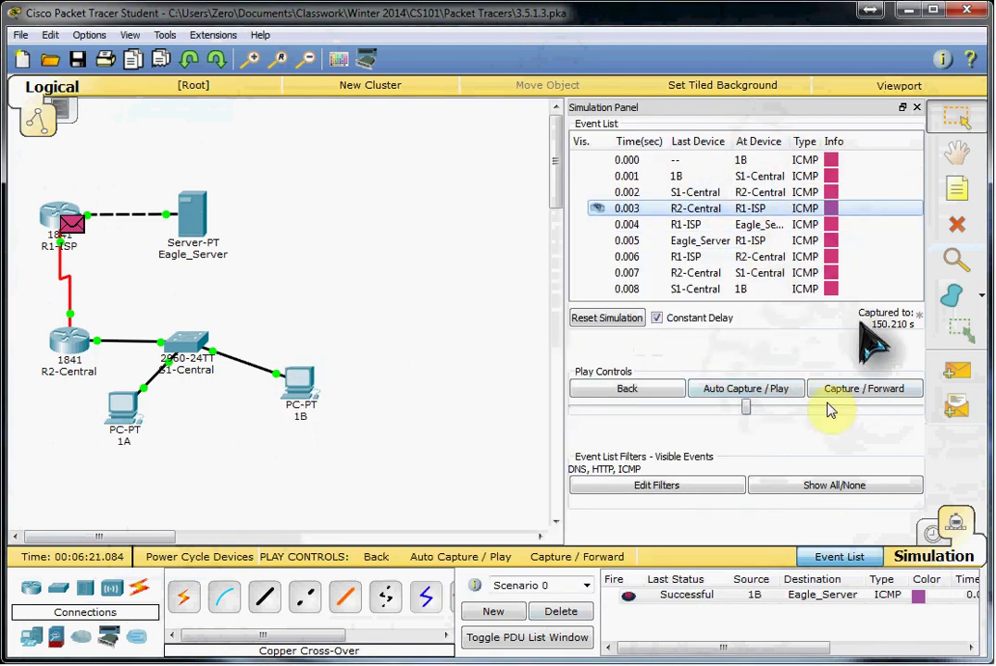
Delete the finished ping scenario and switch back to Realtime mode
click(588, 608)
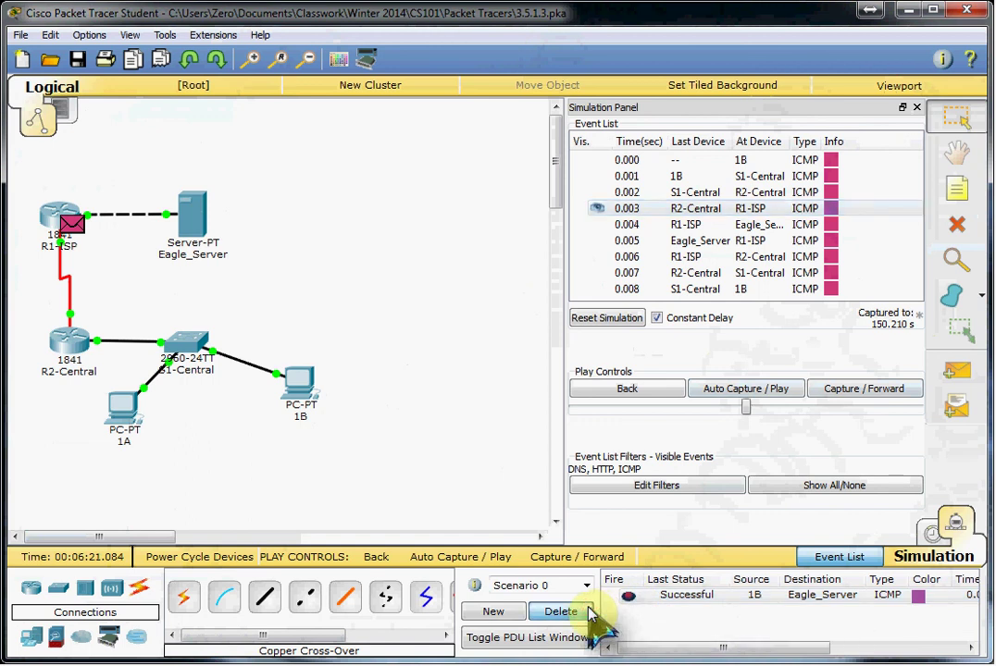
click(588, 610)
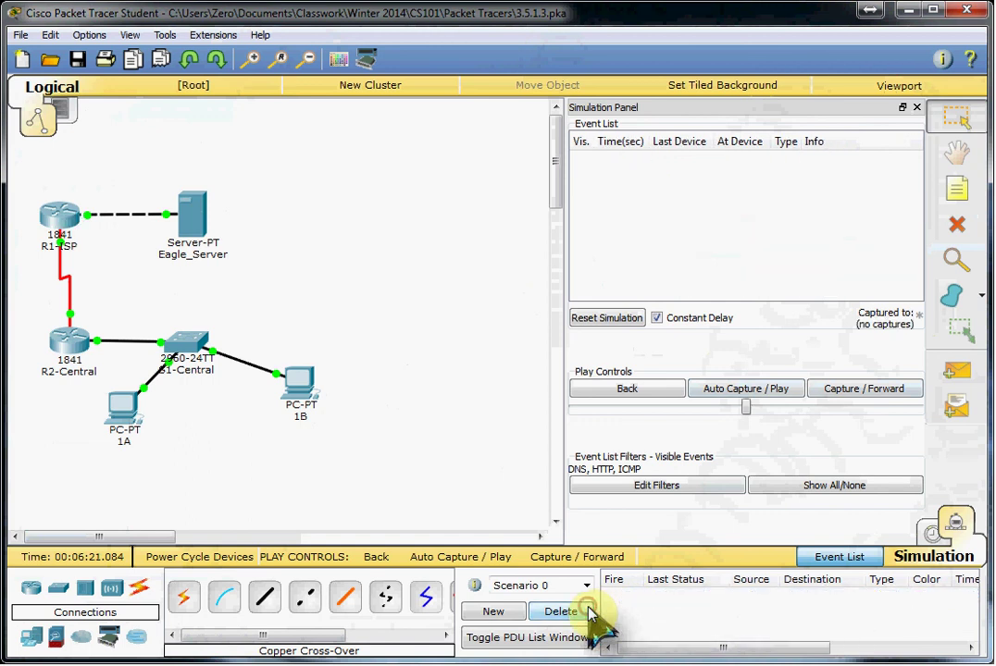
click(933, 534)
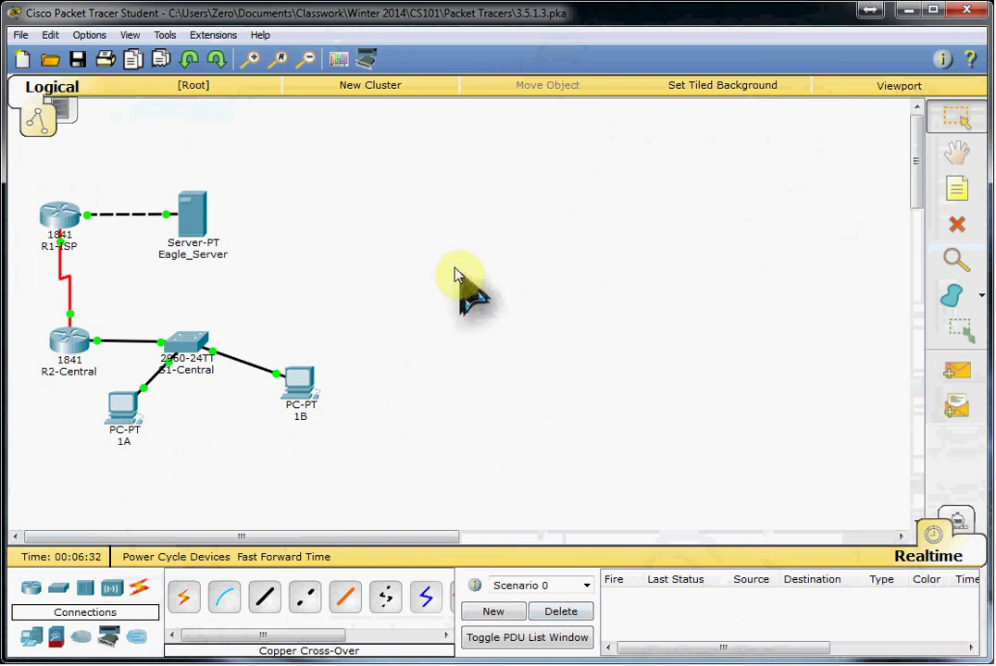